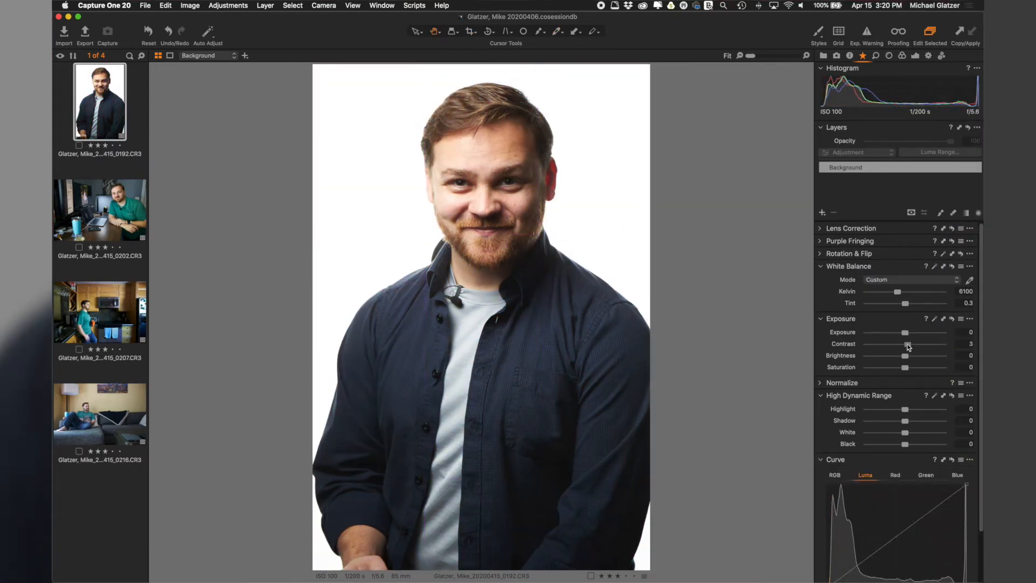
# Step: Set the portrait's contrast to 5 and shadow to 16, shape its luma curve, and slightly lower the black level
pyautogui.scroll(-3, 896, 431)
pyautogui.moveTo(909, 363); pyautogui.dragTo(910, 364)
pyautogui.moveTo(894, 480); pyautogui.dragTo(892, 476)
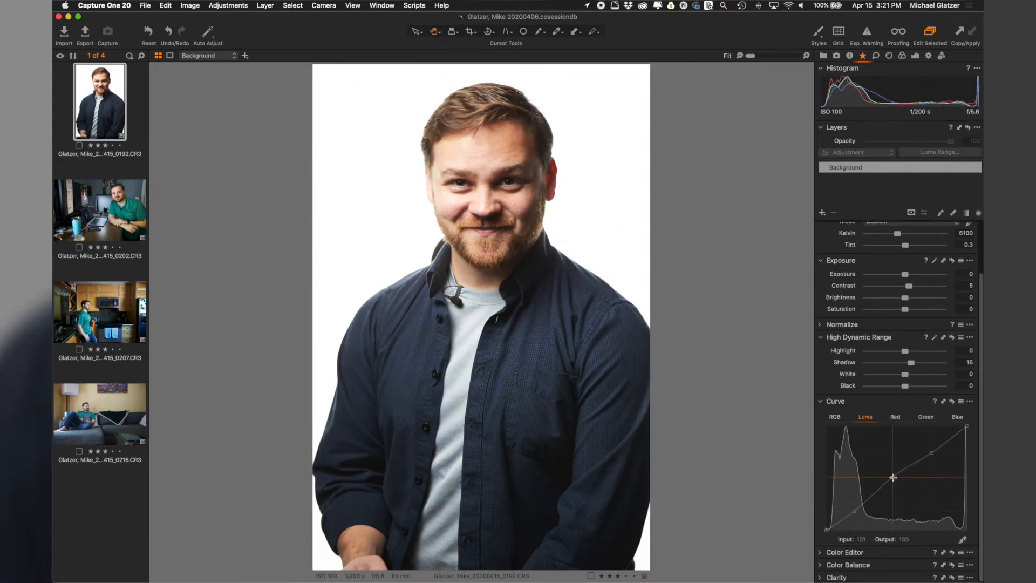
pyautogui.moveTo(854, 511); pyautogui.dragTo(859, 507)
pyautogui.moveTo(905, 385); pyautogui.dragTo(901, 385)
# Step: Brush a mask over the portrait's face, then lower its highlights and raise its shadows and contrast
pyautogui.press('b')
pyautogui.rightClick(485, 164)
pyautogui.moveTo(467, 152); pyautogui.dragTo(534, 221)
pyautogui.press('m')
pyautogui.moveTo(905, 352); pyautogui.dragTo(899, 352)
pyautogui.moveTo(905, 363); pyautogui.dragTo(922, 363)
pyautogui.moveTo(904, 285); pyautogui.dragTo(912, 286)
# Step: Choose a Canon lens correction profile for the desk photo
pyautogui.click(100, 210)
pyautogui.scroll(5, 897, 324)
pyautogui.click(820, 229)
pyautogui.click(906, 254)
pyautogui.click(897, 301)
pyautogui.click(820, 228)
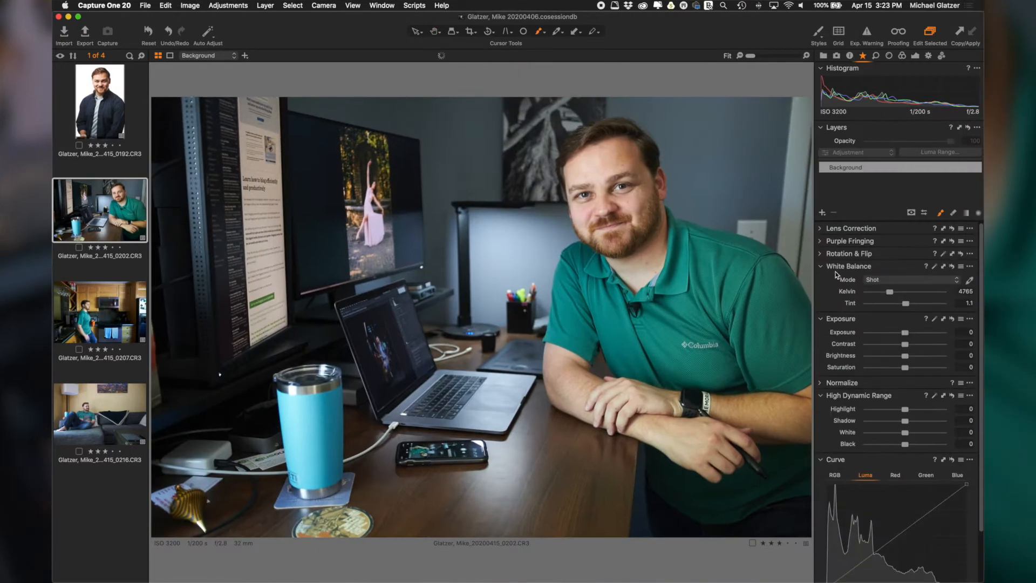
# Step: Set the desk photo's white balance to 4650 K, tint 1.3, contrast 6, brightness 3, highlight -49, shadow 12 and black -8
pyautogui.write('4650')
pyautogui.moveTo(905, 344); pyautogui.dragTo(909, 356)
pyautogui.moveTo(904, 409)
pyautogui.mouseDown()
pyautogui.moveTo(885, 409)
pyautogui.moveTo(911, 420)
pyautogui.mouseUp()
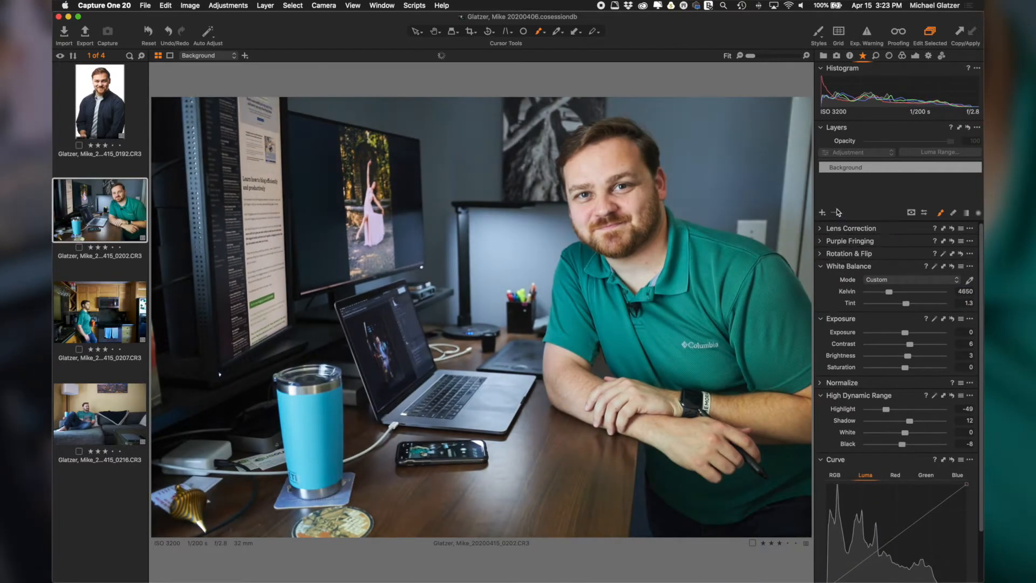
# Step: Add an adjustment layer to the desk photo and sample the face as the Color Editor's Skin Tone reference
pyautogui.click(821, 213)
pyautogui.click(819, 460)
pyautogui.click(820, 472)
pyautogui.scroll(-5, 863, 432)
pyautogui.click(970, 375)
pyautogui.click(601, 178)
# Step: Paint the layer's mask over both forearms and hands
pyautogui.rightClick(559, 350)
pyautogui.scroll(5, 707, 463)
pyautogui.moveTo(674, 419); pyautogui.dragTo(486, 318)
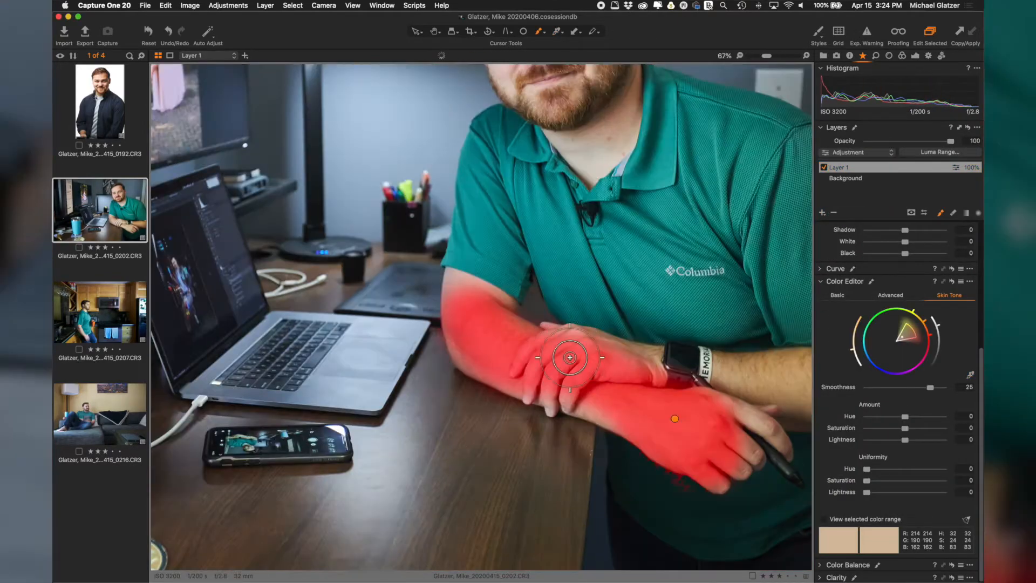
pyautogui.moveTo(519, 390)
pyautogui.mouseDown()
pyautogui.moveTo(793, 370)
pyautogui.moveTo(729, 358)
pyautogui.mouseUp()
pyautogui.moveTo(755, 350); pyautogui.dragTo(776, 399)
pyautogui.press('e')
pyautogui.press('super+0')
pyautogui.press('m')
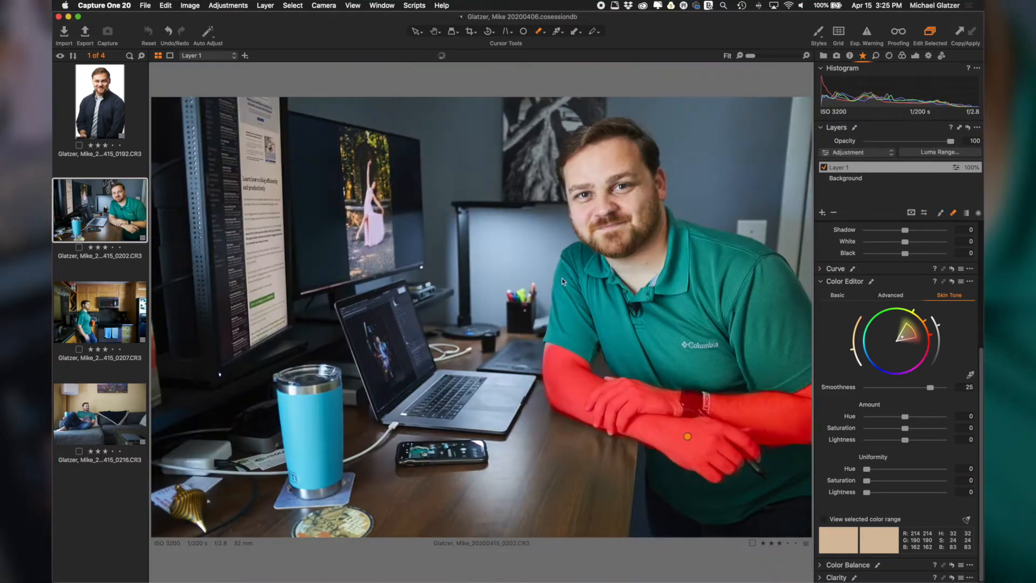
# Step: Correct the masked arms' skin colour in the advanced Color Editor, shifting the hue to -22 and refining the colour range
pyautogui.moveTo(904, 416); pyautogui.dragTo(866, 417)
pyautogui.click(890, 295)
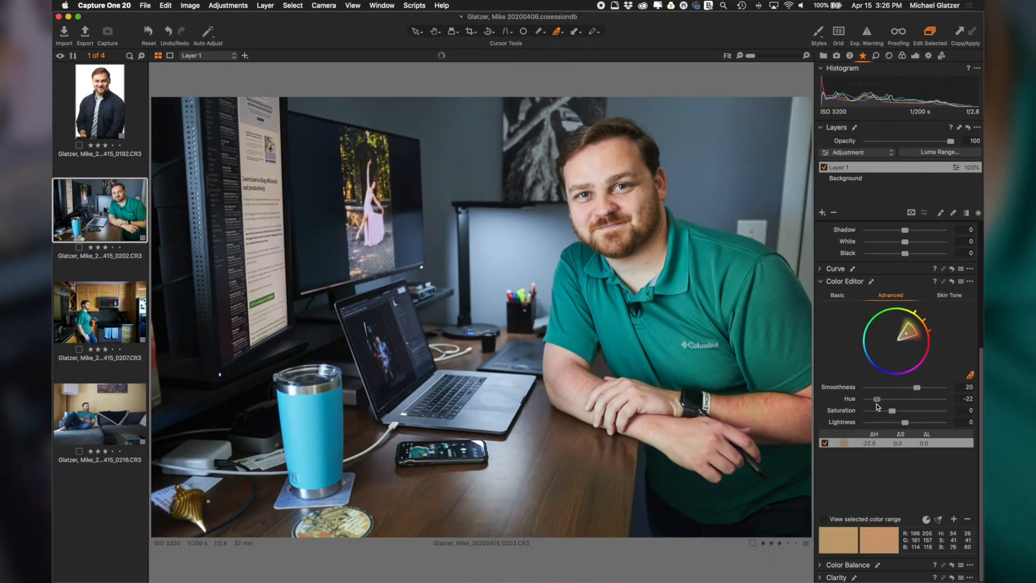
pyautogui.moveTo(913, 312); pyautogui.dragTo(911, 309)
pyautogui.moveTo(909, 401); pyautogui.dragTo(910, 402)
pyautogui.rightClick(863, 168)
pyautogui.press('Escape')
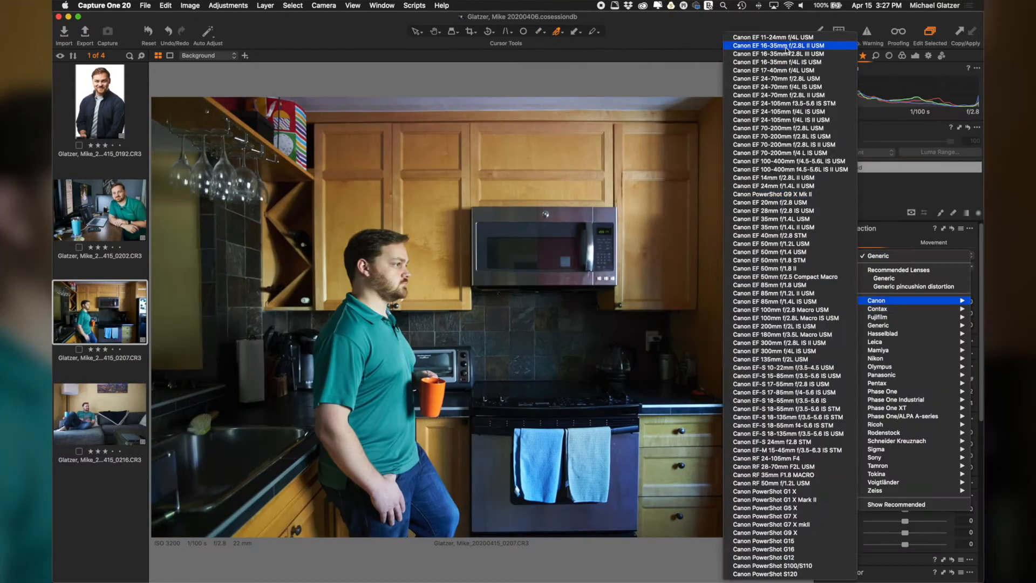
# Step: Apply the Canon EF 16-35mm f/2.8L II USM lens profile and keystone correction to the kitchen photo
pyautogui.click(786, 46)
pyautogui.press('k')
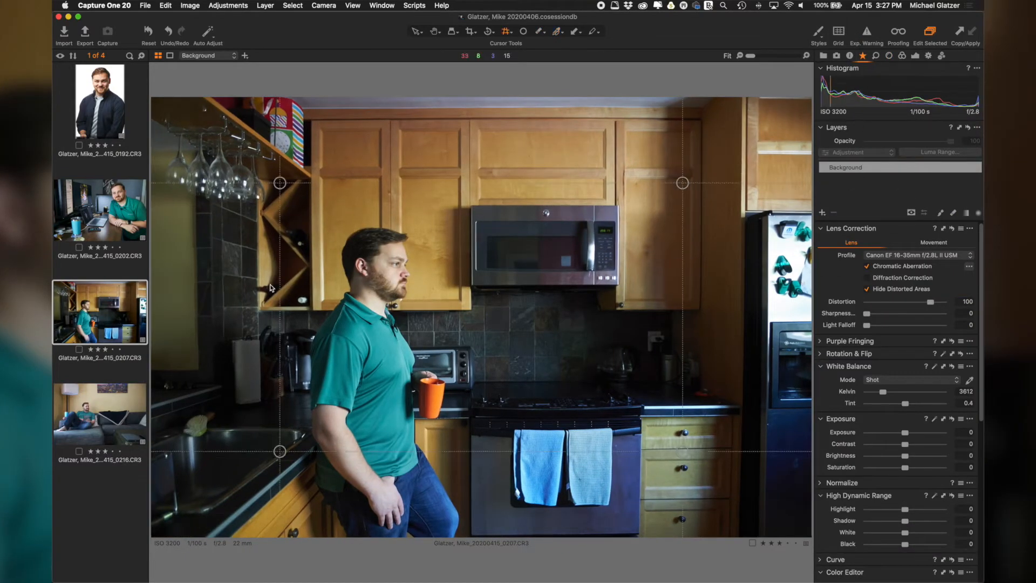
pyautogui.click(482, 316)
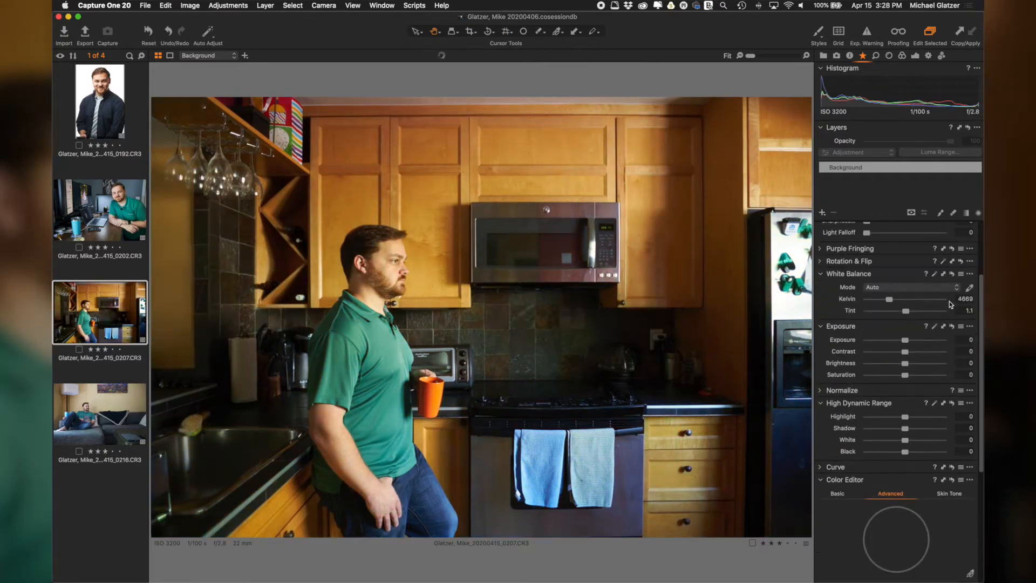
# Step: Set the kitchen photo's white balance to 4100 K, tint 1.8, contrast 5, shadow 21, white 16 and black -5
pyautogui.scroll(-3, 917, 323)
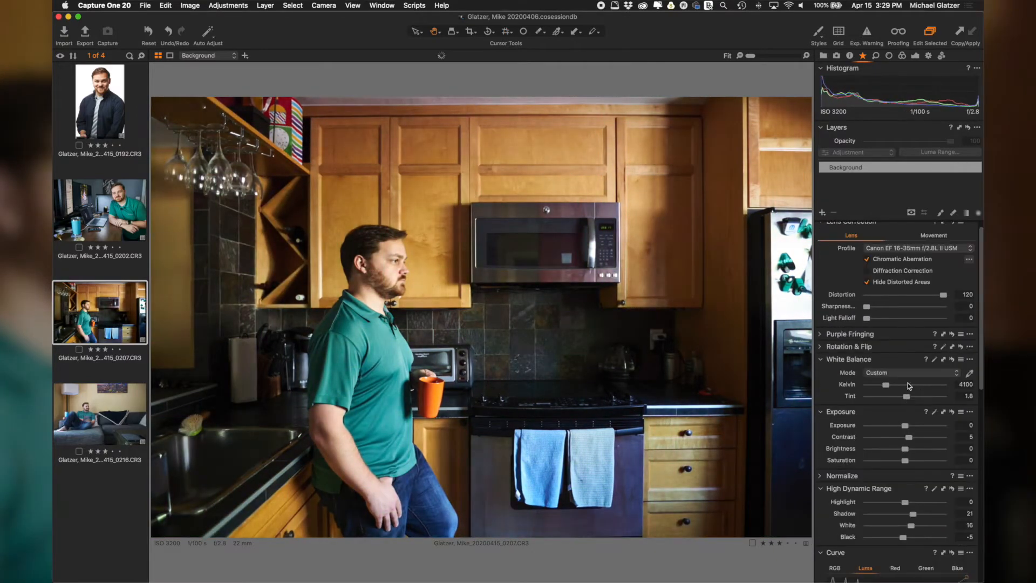
pyautogui.scroll(-3, 879, 371)
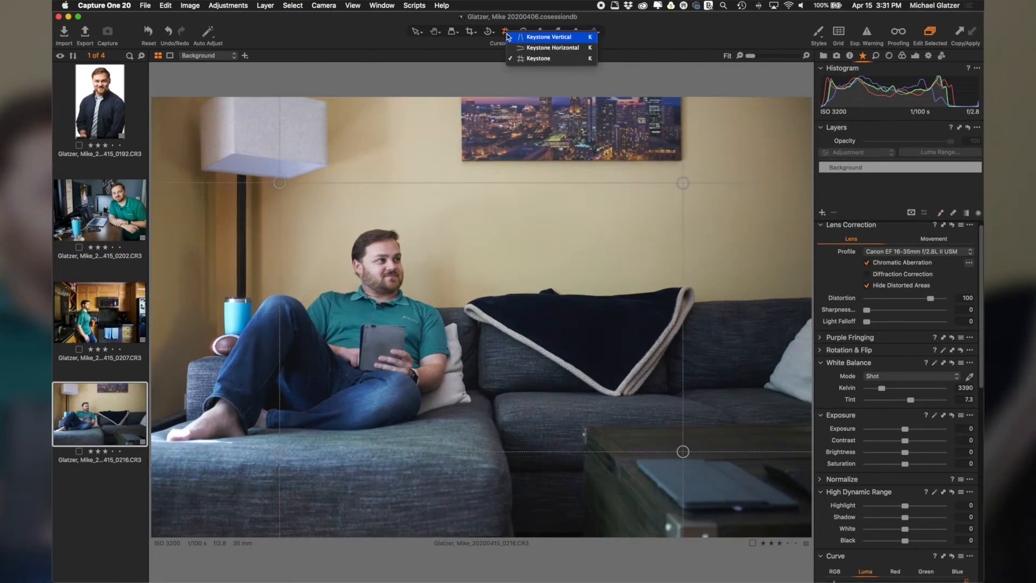
# Step: Correct the couch photo's perspective with the Keystone tool and raise its contrast
pyautogui.click(556, 37)
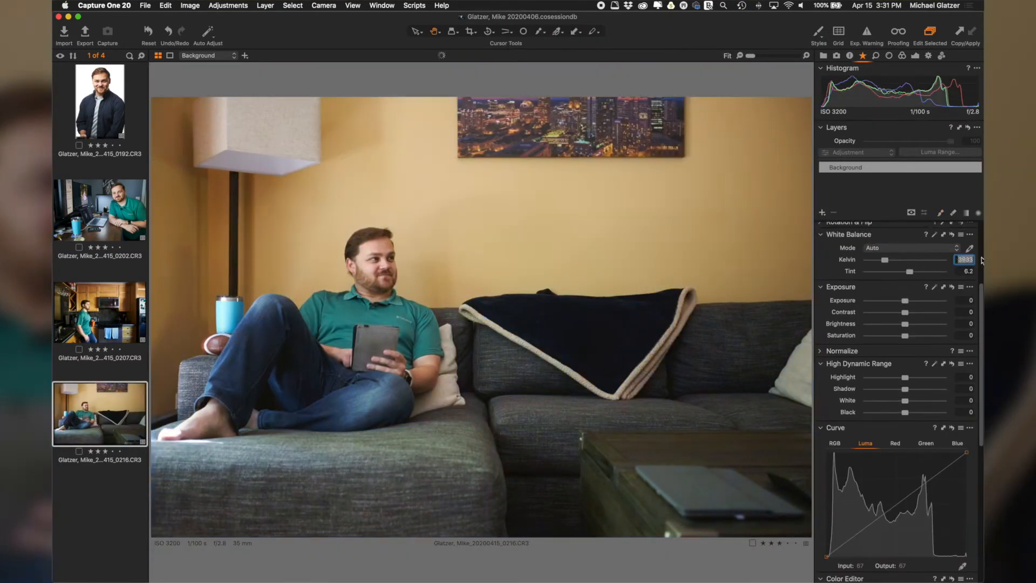
pyautogui.moveTo(905, 312); pyautogui.dragTo(913, 316)
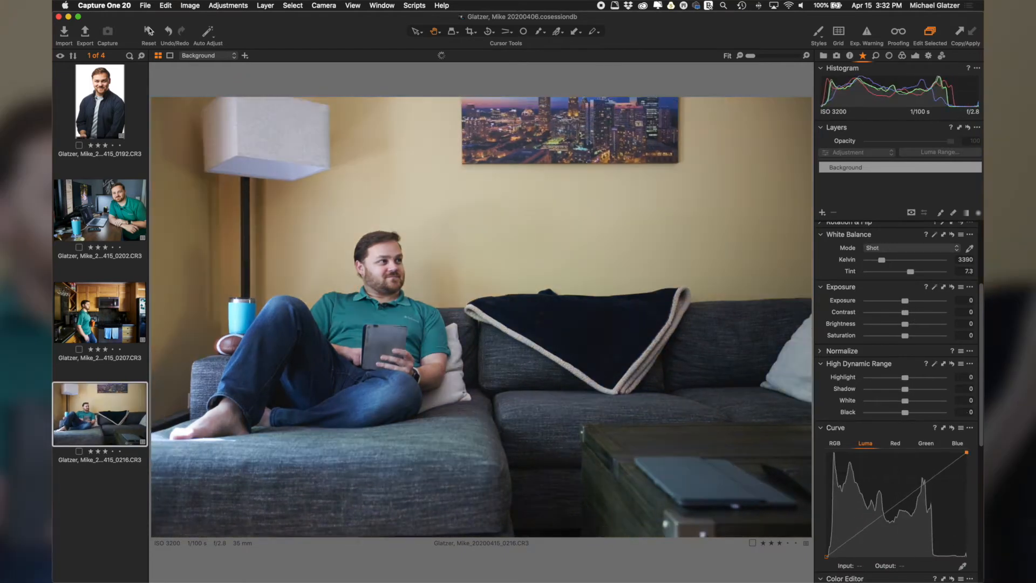
pyautogui.scroll(-5, 879, 235)
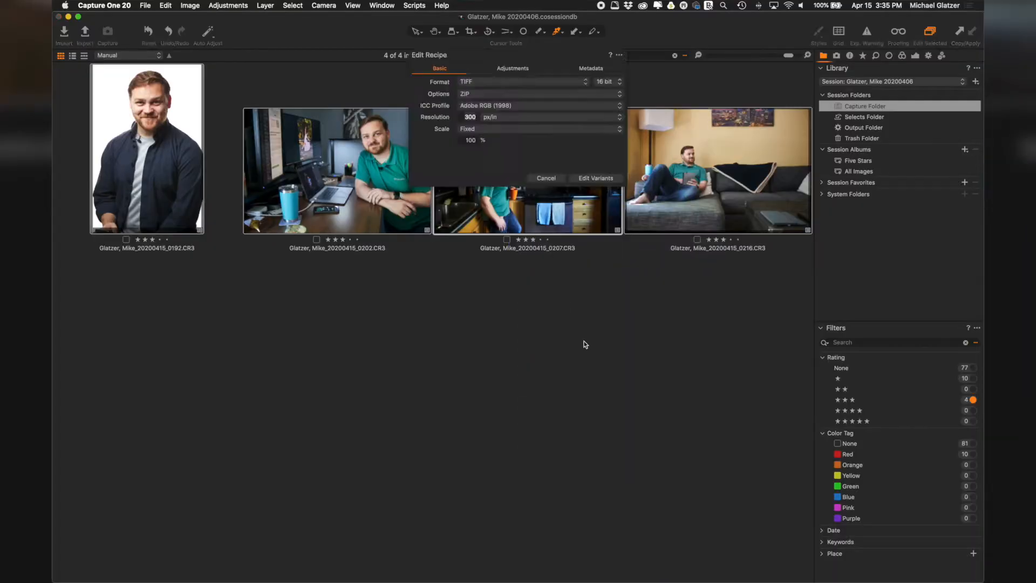
# Step: Open the four selected photos in Photoshop as 16-bit ZIP TIFFs with Adobe RGB (1998), 300 px/in and 100% scale
pyautogui.press('Return')
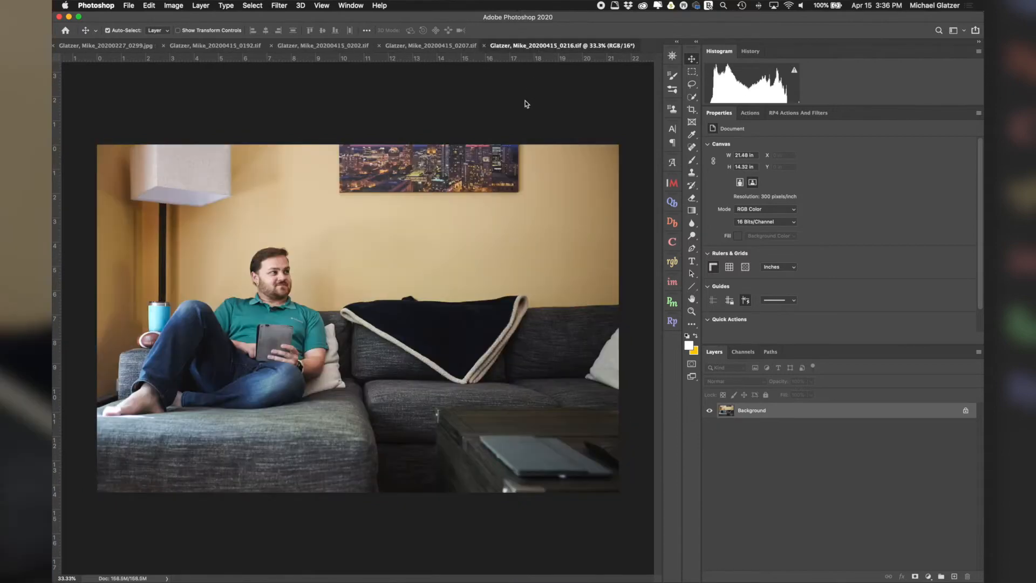
# Step: Float the couch, desk and kitchen photos in separate windows and arrange them over the portrait document
pyautogui.moveTo(538, 46); pyautogui.dragTo(511, 117)
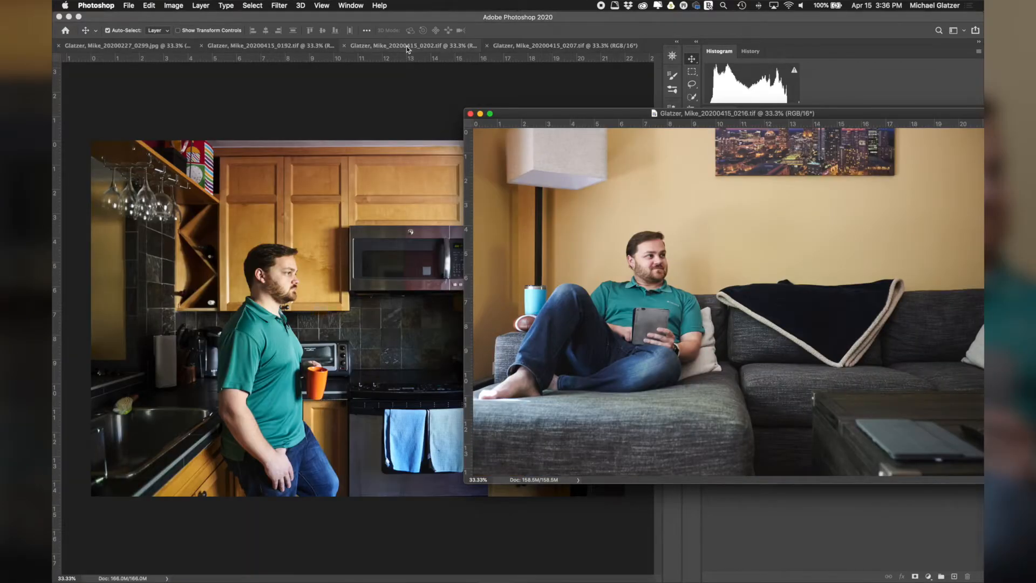
pyautogui.moveTo(406, 46); pyautogui.dragTo(408, 89)
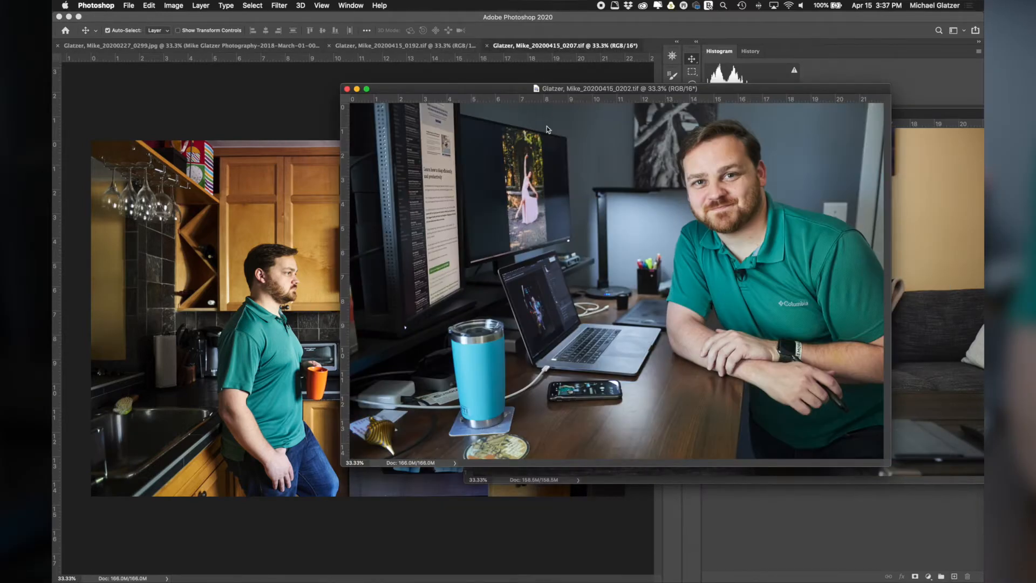
pyautogui.moveTo(548, 129); pyautogui.dragTo(547, 130)
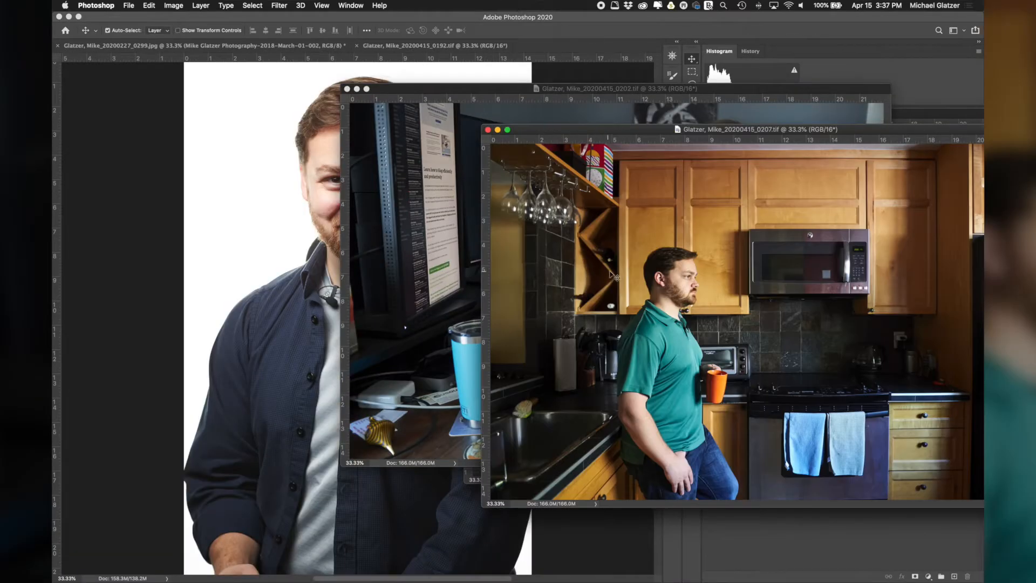
pyautogui.moveTo(771, 131); pyautogui.dragTo(512, 84)
pyautogui.moveTo(806, 89); pyautogui.dragTo(552, 74)
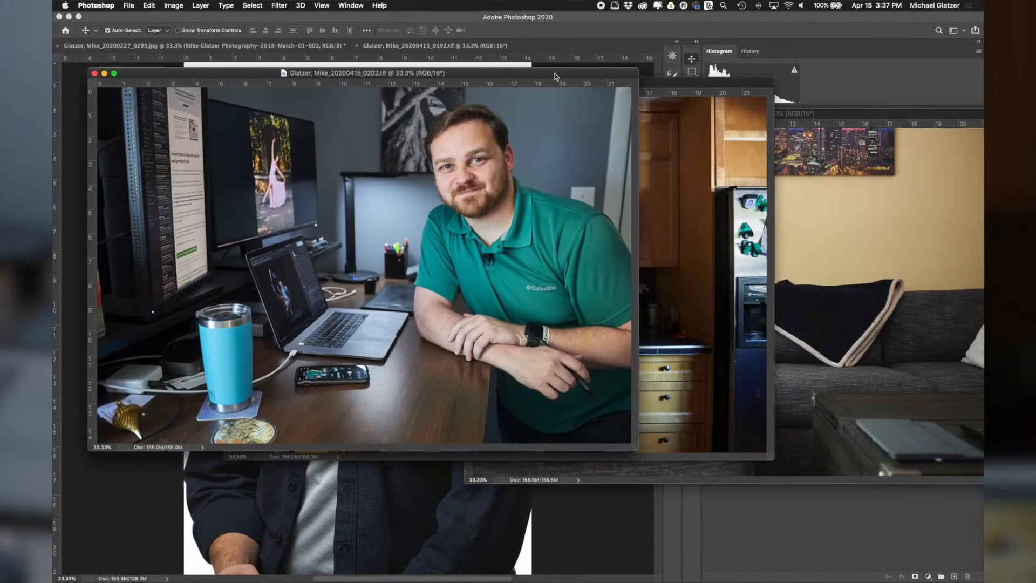
pyautogui.click(840, 119)
pyautogui.moveTo(840, 119); pyautogui.dragTo(520, 109)
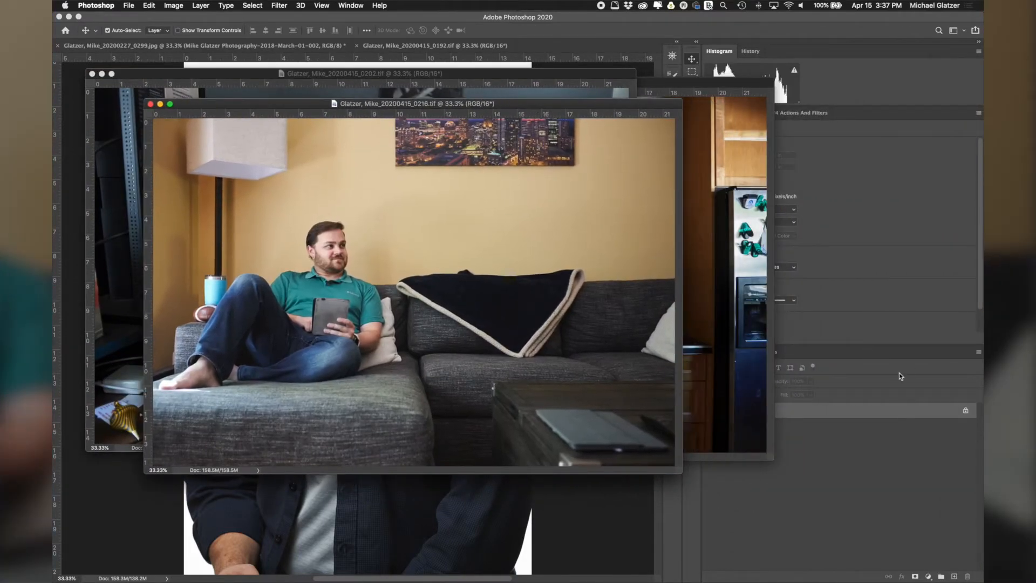
# Step: Copy the couch photo's layer into the portrait document and close the couch photo's window
pyautogui.moveTo(841, 416); pyautogui.dragTo(482, 539)
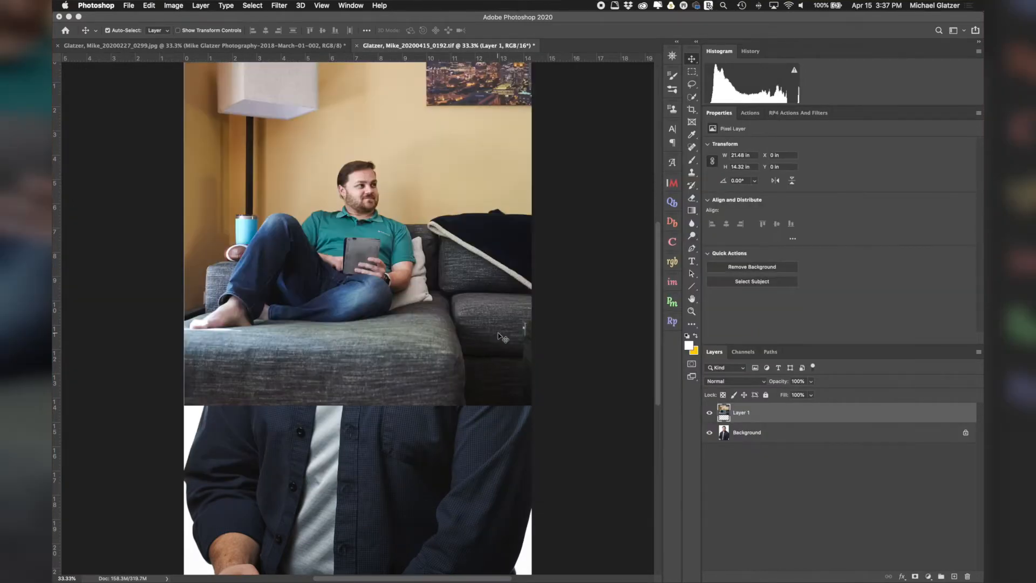
pyautogui.hotkey('ctrl', 'Up')
pyautogui.click(507, 167)
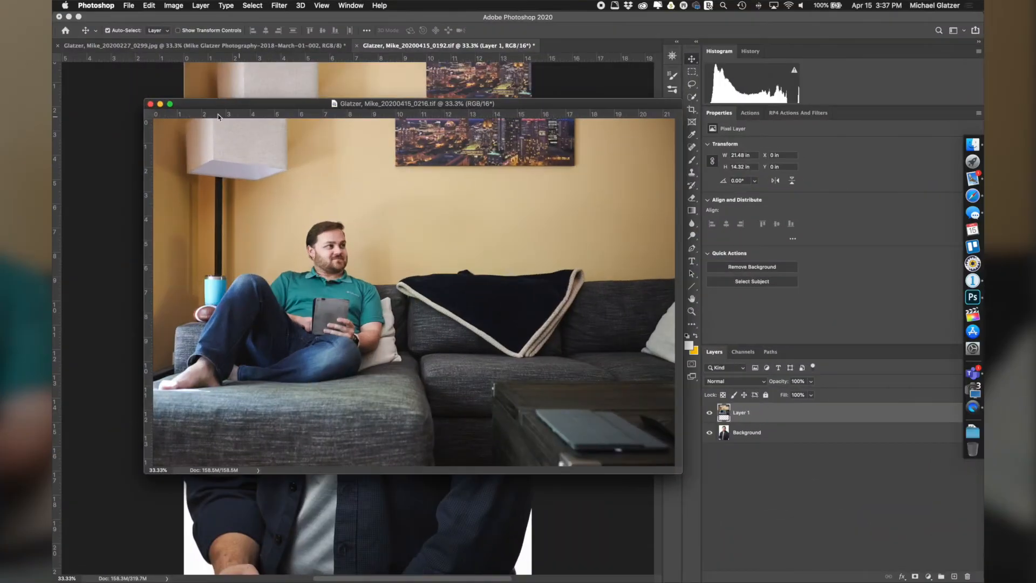
pyautogui.click(150, 104)
# Step: Copy the desk photo's layer into the portrait document and close the desk photo's window
pyautogui.hotkey('ctrl', 'Up')
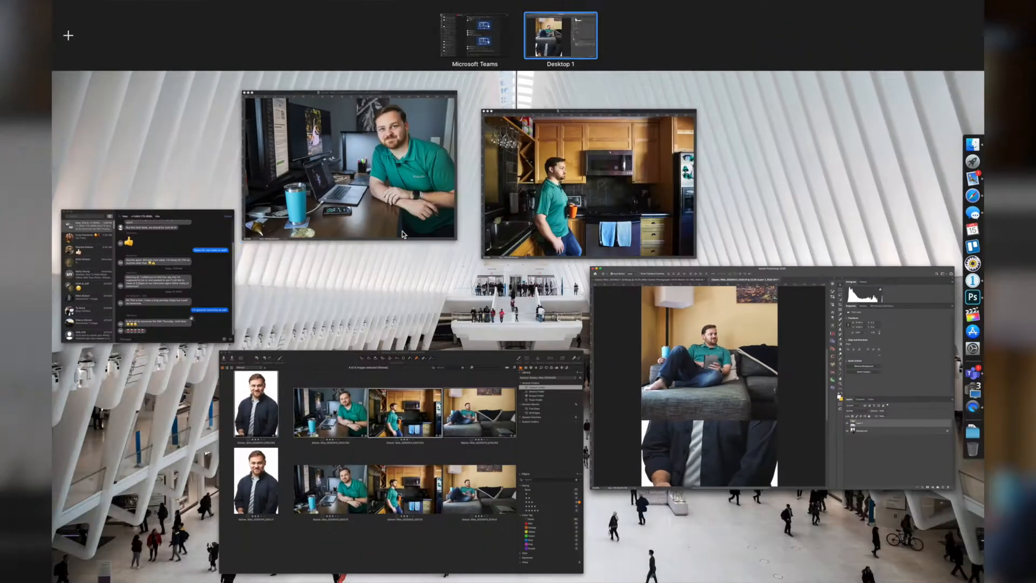
pyautogui.click(351, 167)
pyautogui.moveTo(756, 415); pyautogui.dragTo(338, 226)
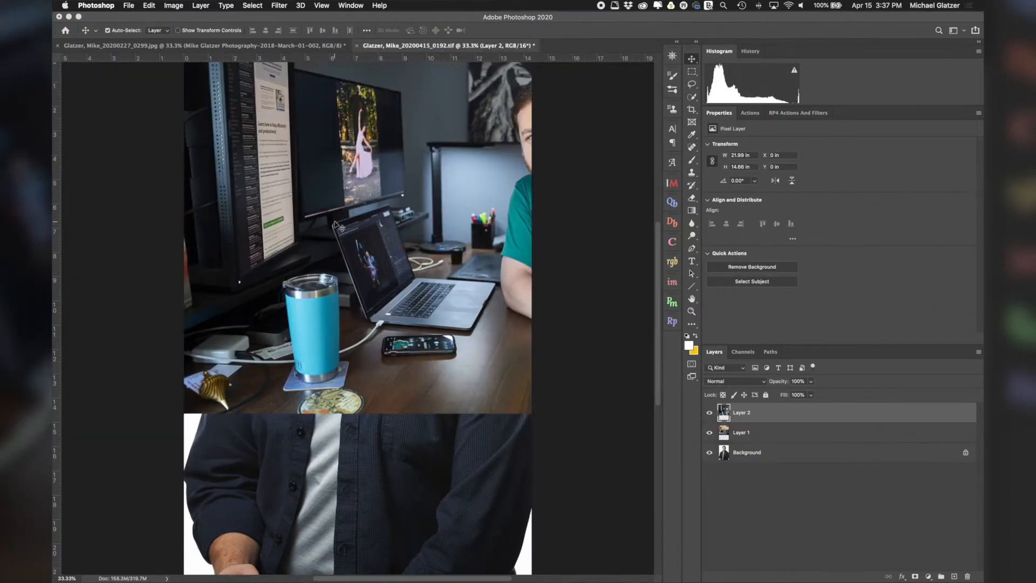
pyautogui.hotkey('ctrl', 'Up')
pyautogui.click(348, 164)
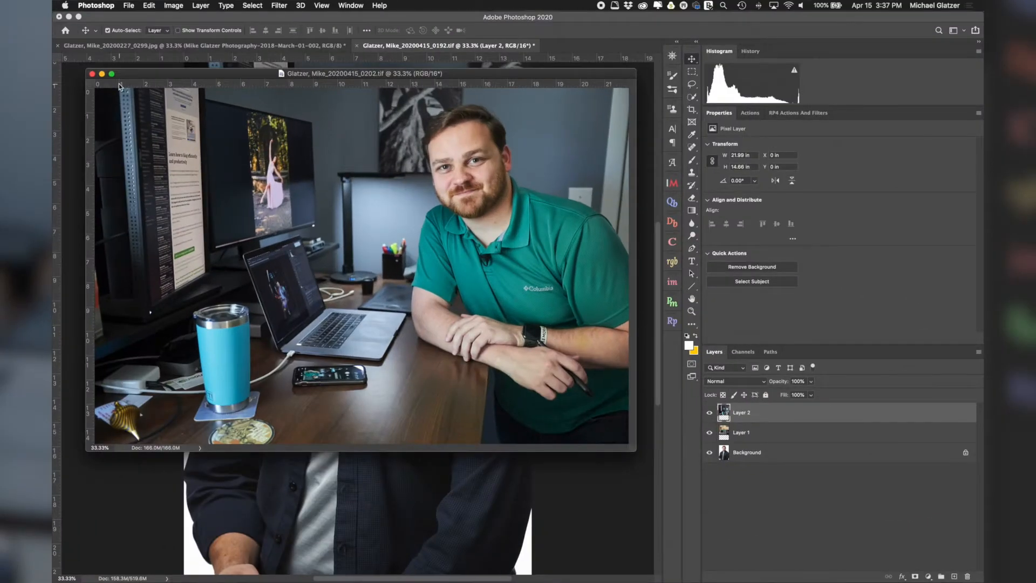
pyautogui.click(93, 76)
# Step: Copy the kitchen photo's layer into the portrait document and close the kitchen photo's window
pyautogui.hotkey('ctrl', 'Up')
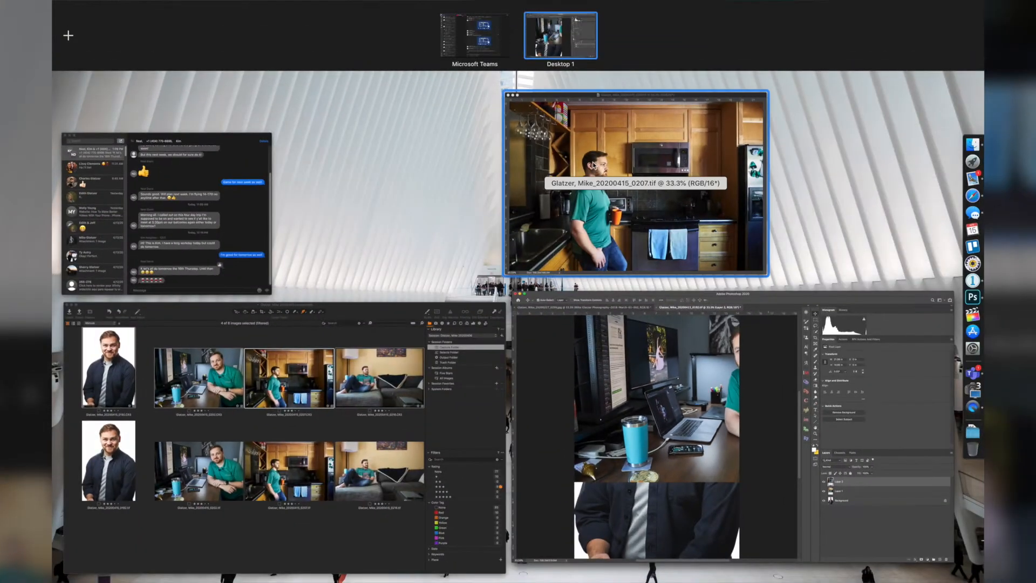
pyautogui.click(593, 165)
pyautogui.moveTo(815, 414); pyautogui.dragTo(440, 471)
pyautogui.hotkey('ctrl', 'Up')
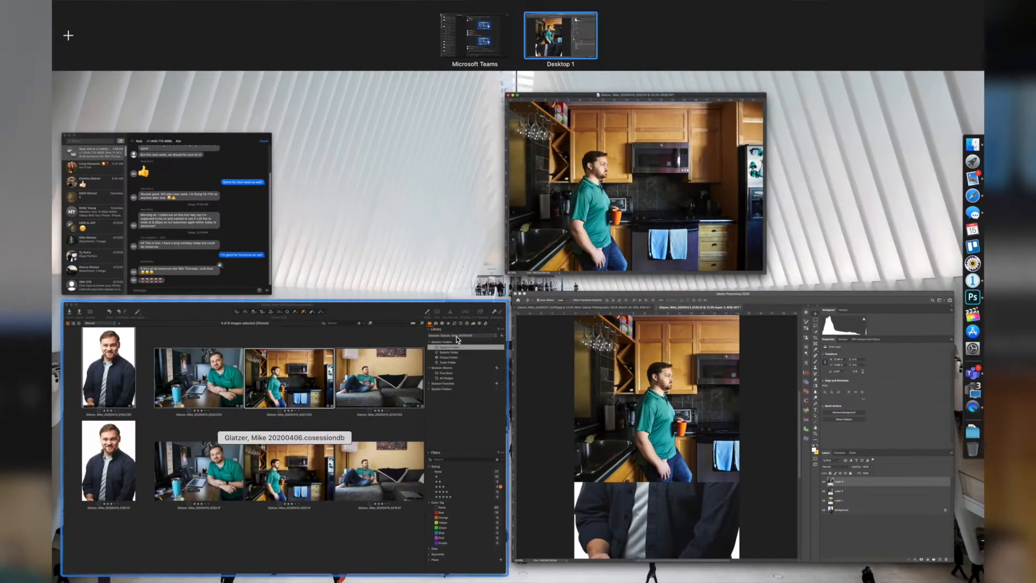
pyautogui.click(516, 247)
pyautogui.click(230, 83)
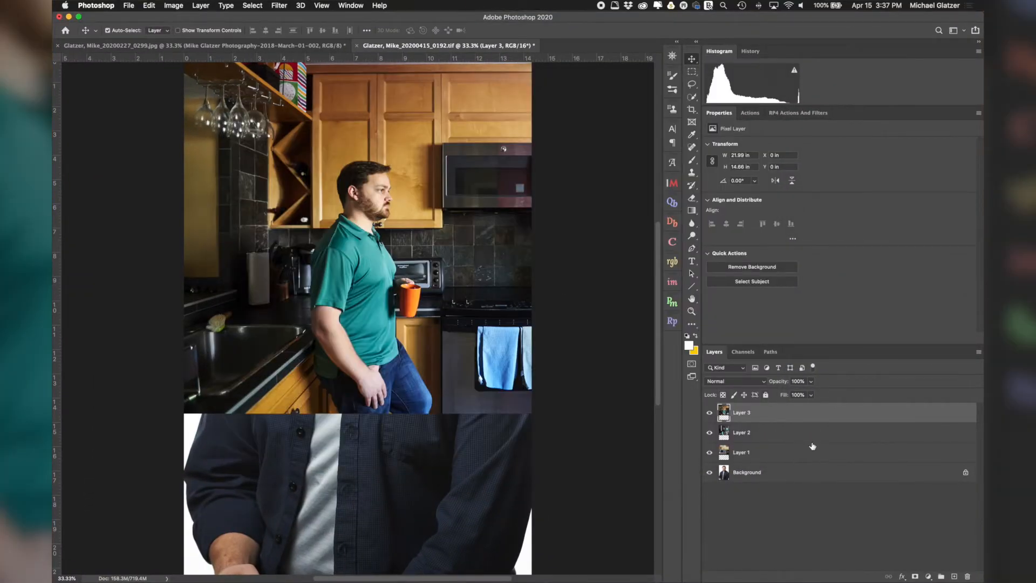
# Step: Hide Layers 1, 2 and 3 to view the Background portrait on its own
pyautogui.moveTo(707, 413); pyautogui.dragTo(714, 446)
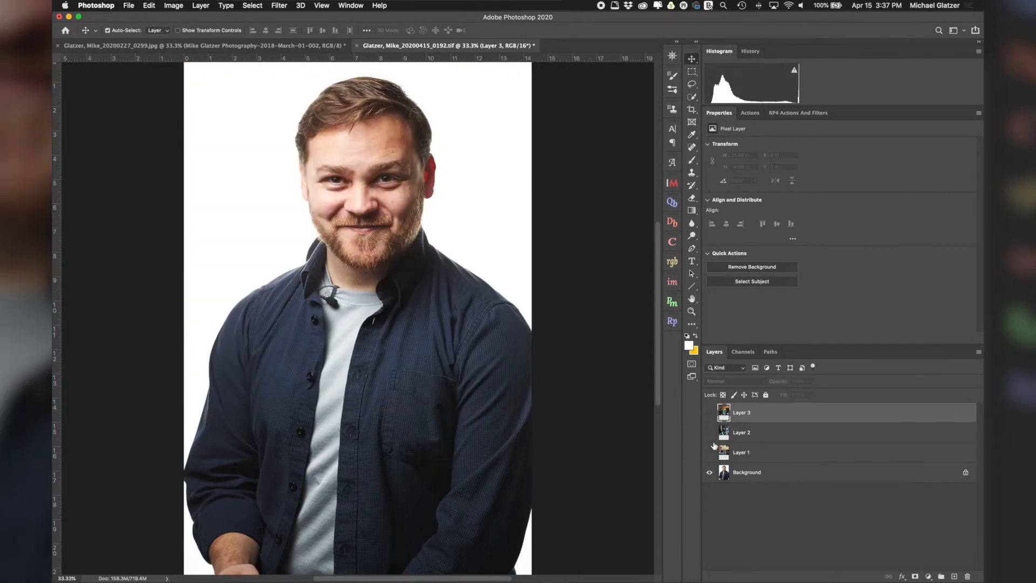
pyautogui.click(791, 475)
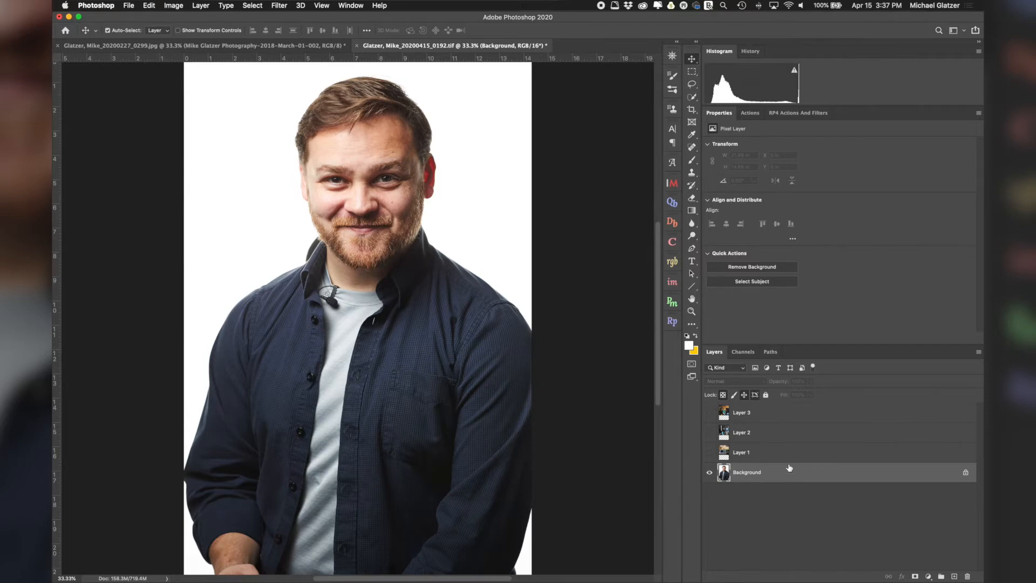
# Step: Show the three photo layers again and set Layer 1's blend mode to Lighten
pyautogui.click(779, 449)
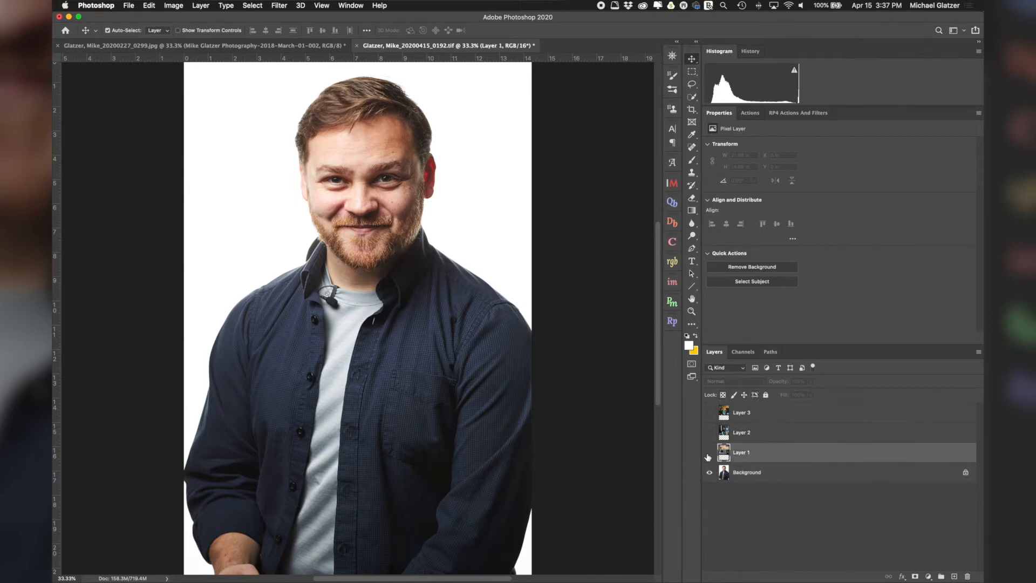
pyautogui.click(710, 433)
pyautogui.click(709, 413)
pyautogui.click(733, 381)
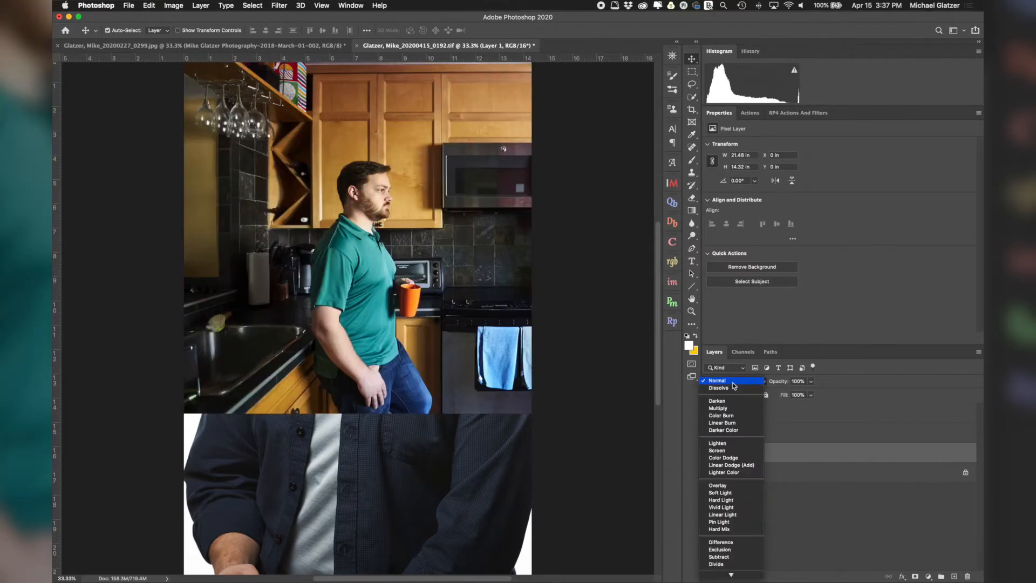
pyautogui.click(745, 443)
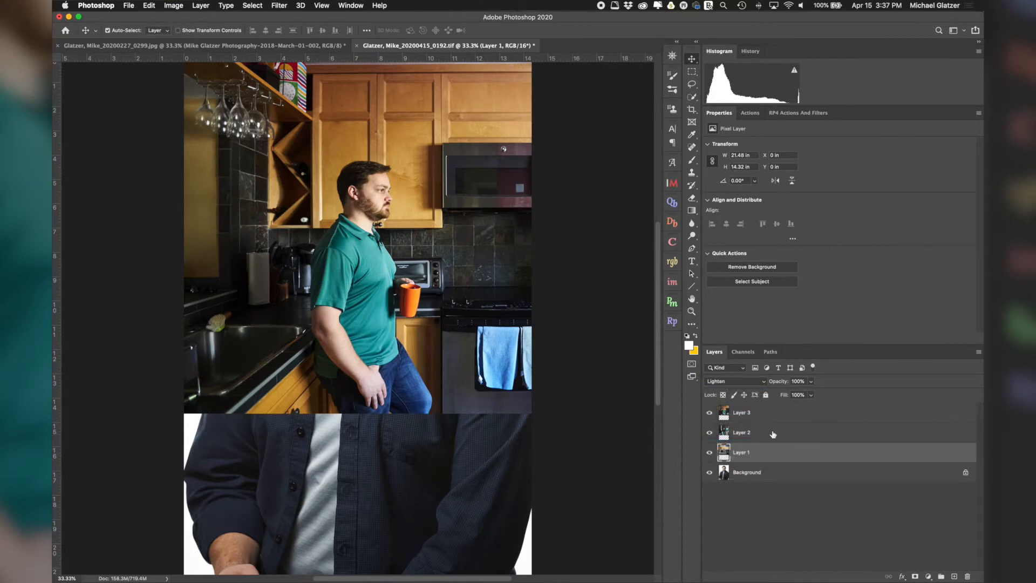
# Step: Set Layer 2's blend mode to Lighten
pyautogui.click(771, 433)
pyautogui.click(734, 383)
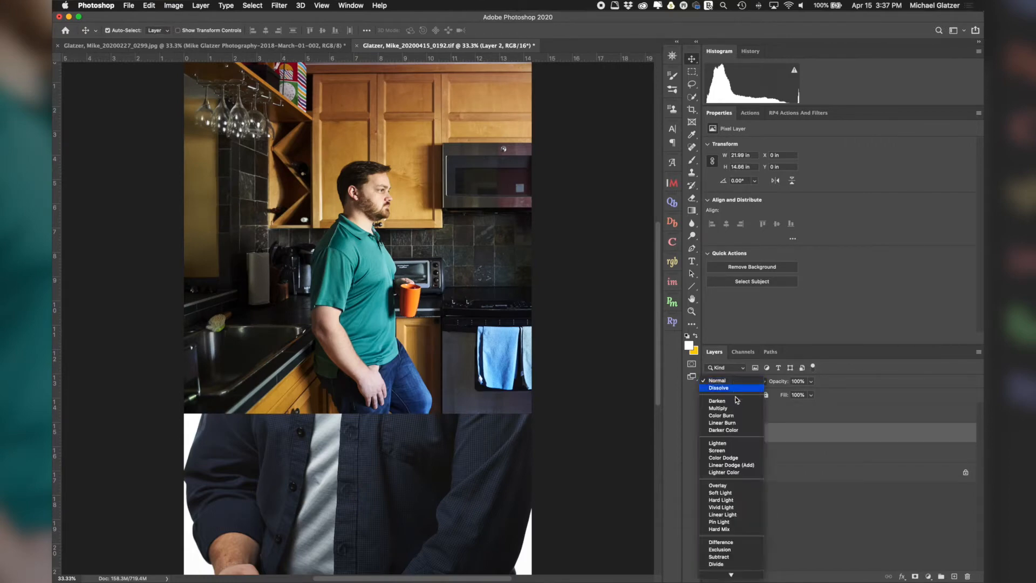
pyautogui.click(738, 443)
# Step: Set Layer 3's blend mode to Lighten
pyautogui.click(768, 411)
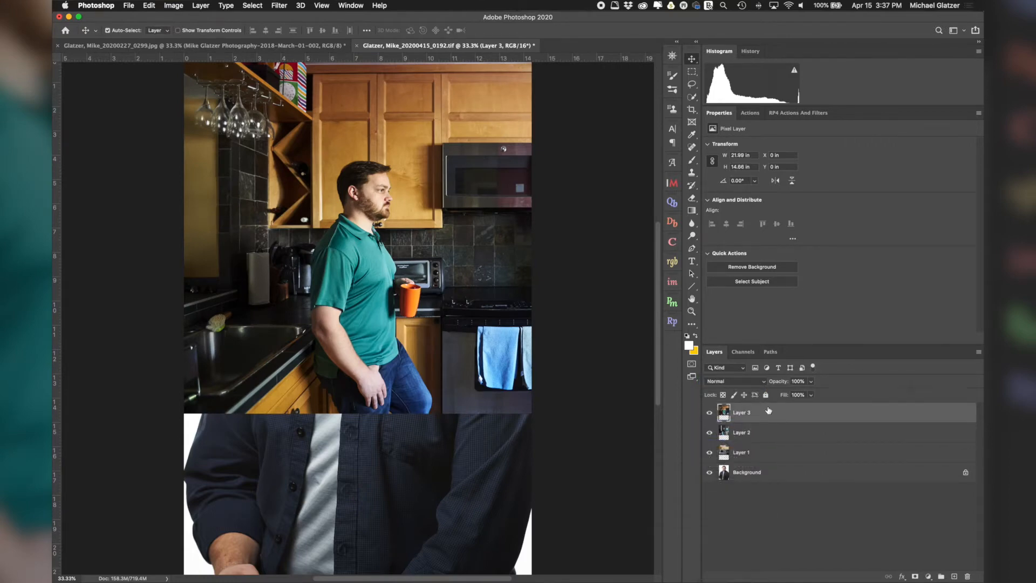
pyautogui.click(729, 382)
pyautogui.click(734, 443)
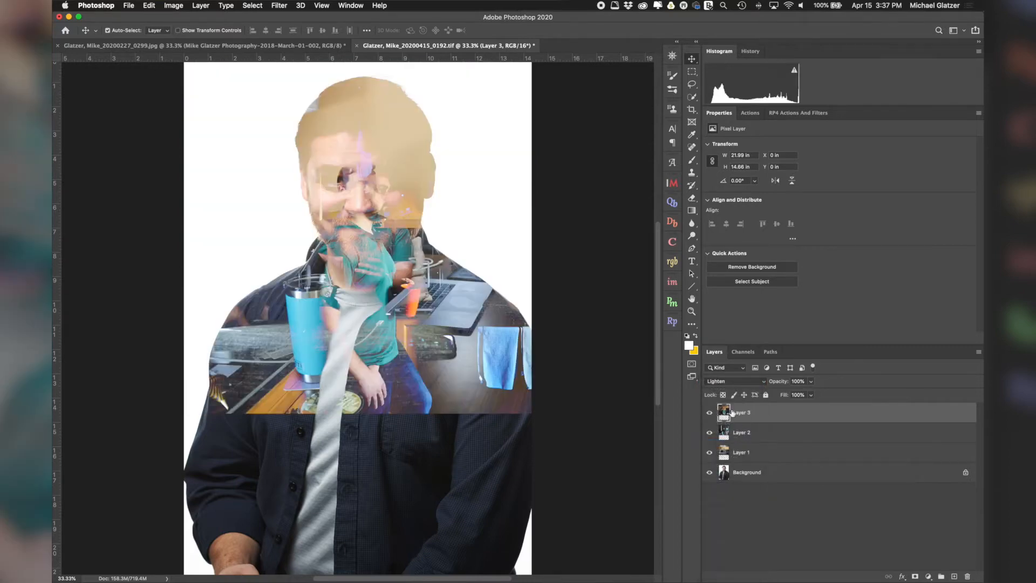
# Step: Hide Layers 3 and 2 and move Layer 1 down over the lower torso, to about X -3.92 in, Y 10.46 in
pyautogui.click(709, 412)
pyautogui.click(710, 433)
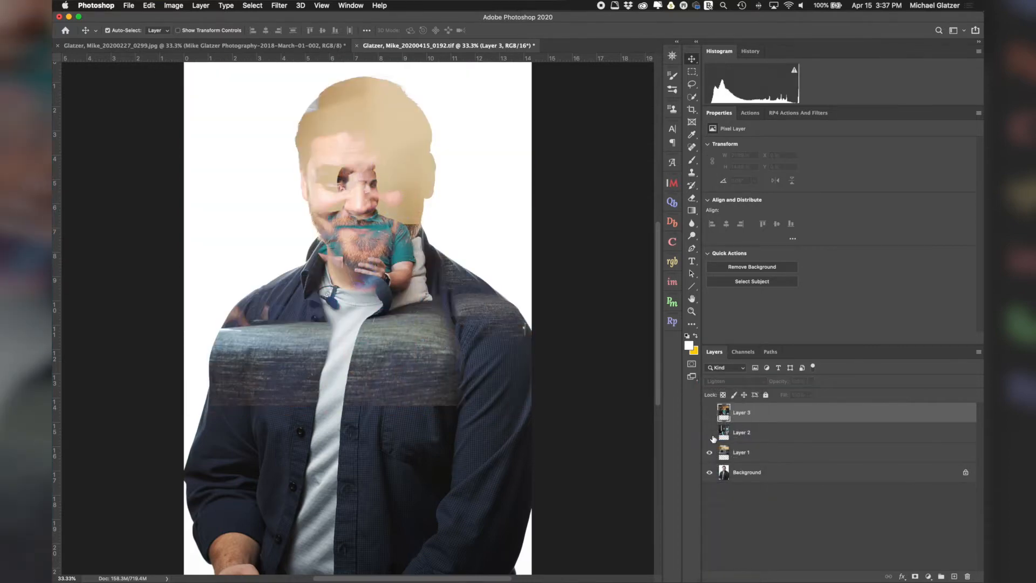
pyautogui.click(798, 452)
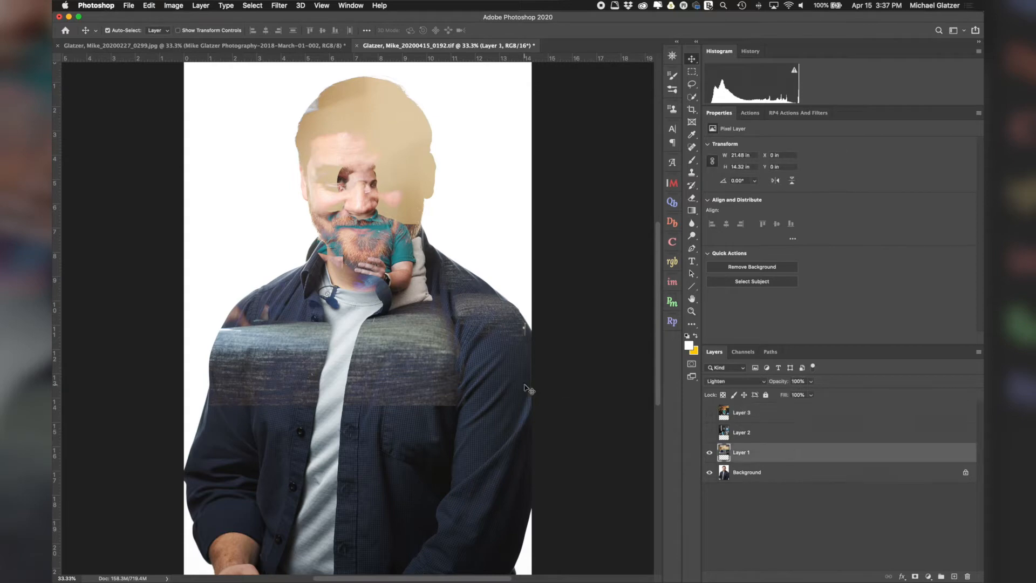
pyautogui.moveTo(385, 323); pyautogui.dragTo(289, 544)
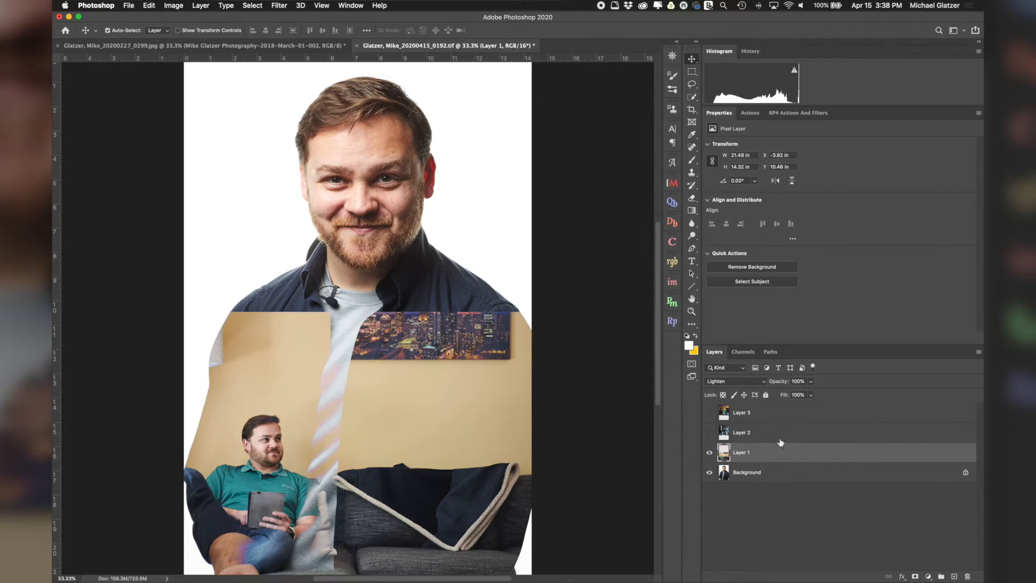
# Step: Show Layer 2, scale it to about 61%, and place it across the chest at about X 1.73 in, Y 8.04 in
pyautogui.click(722, 436)
pyautogui.click(709, 434)
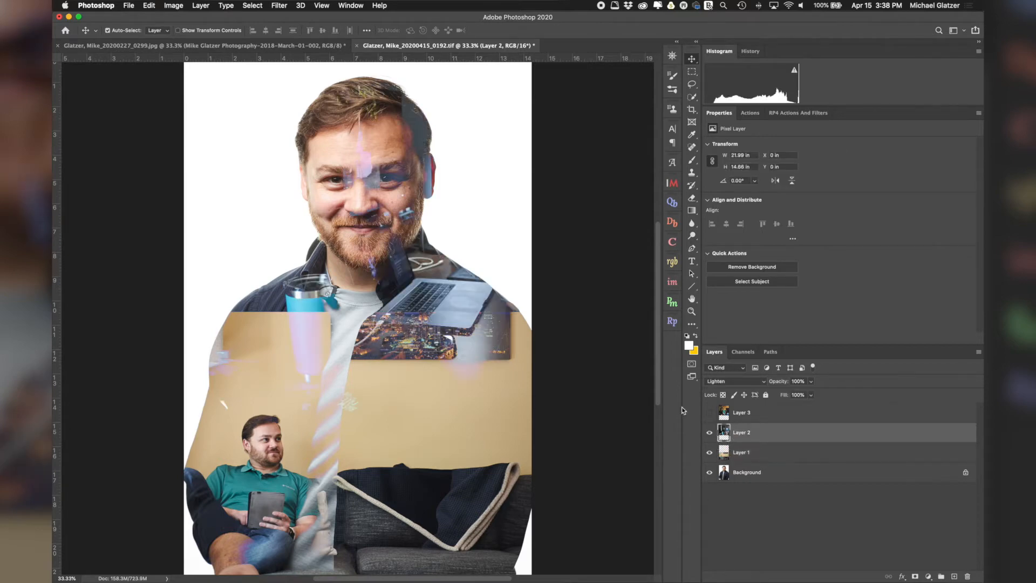
pyautogui.moveTo(408, 331); pyautogui.dragTo(387, 458)
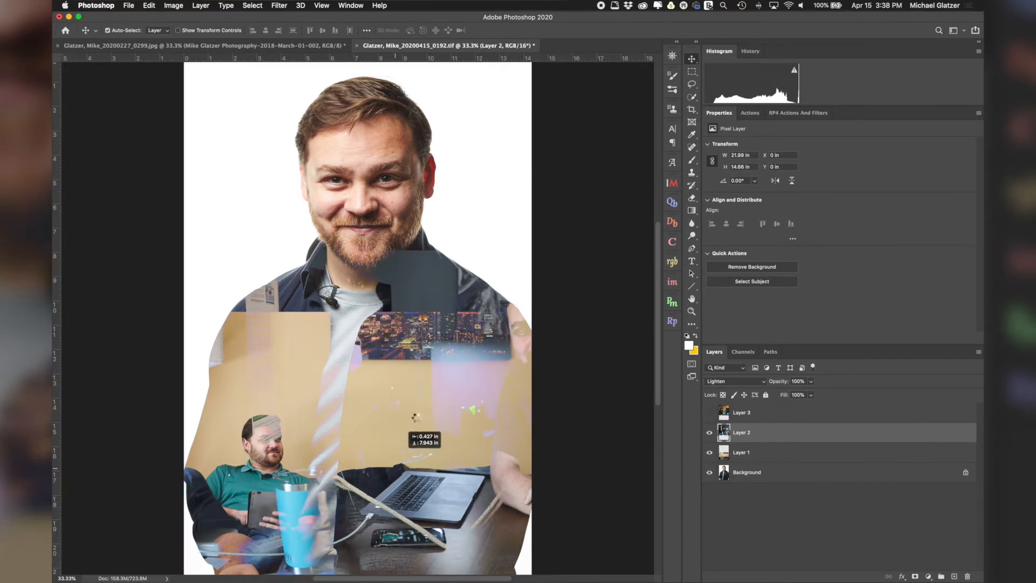
pyautogui.moveTo(408, 416); pyautogui.dragTo(418, 406)
pyautogui.press('super+t')
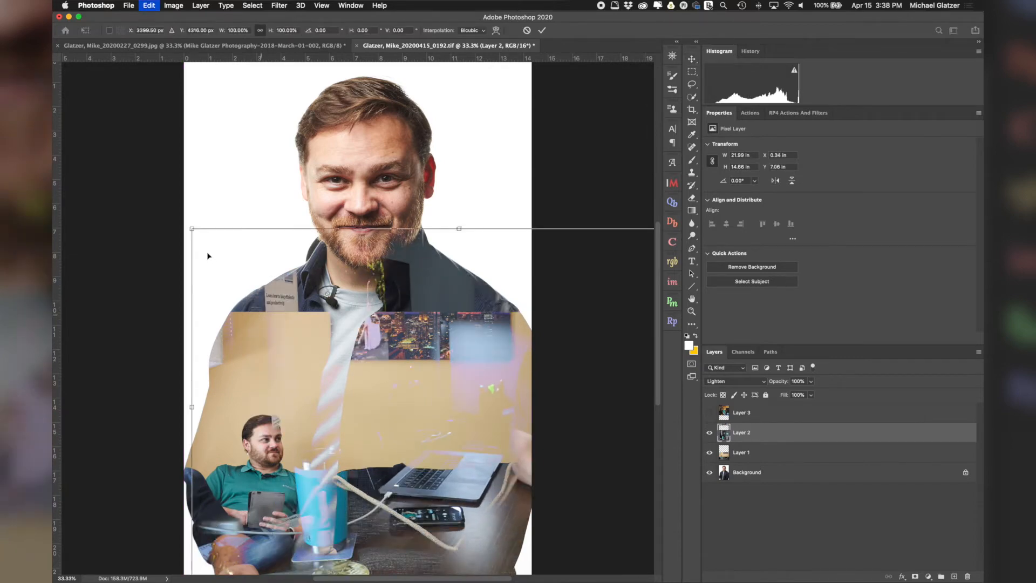
pyautogui.moveTo(193, 230); pyautogui.dragTo(382, 408)
pyautogui.moveTo(471, 449); pyautogui.dragTo(299, 335)
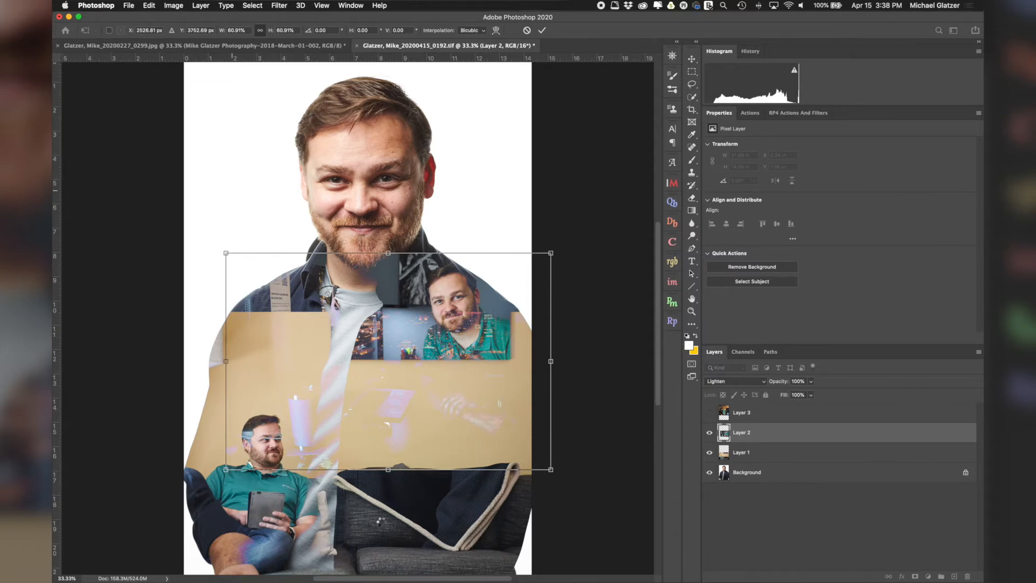
pyautogui.press('Return')
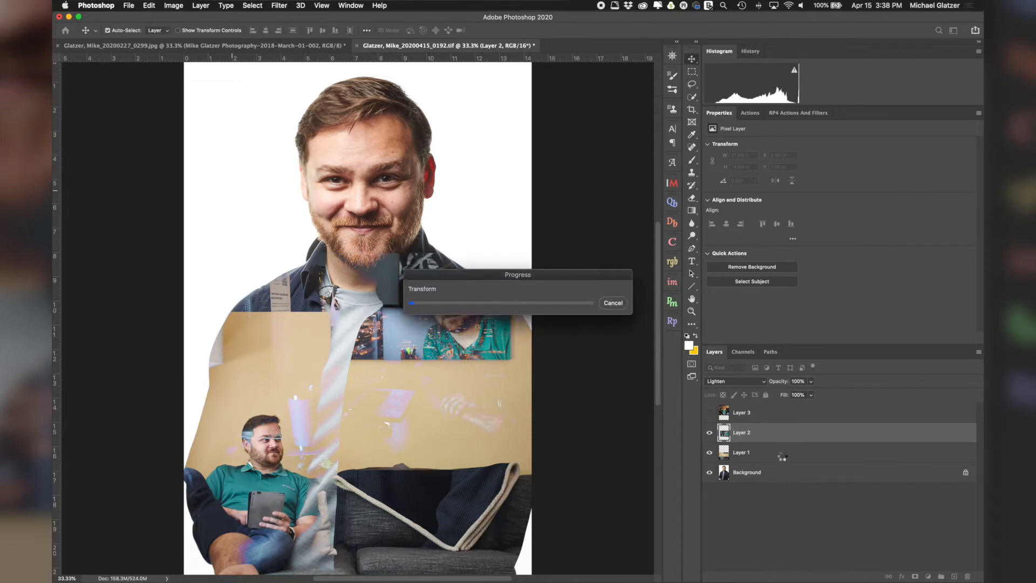
# Step: Scale Layer 1 to about 73% and fit it over the lower torso, with Layer 2 moved beneath it in the layer stack
pyautogui.click(783, 453)
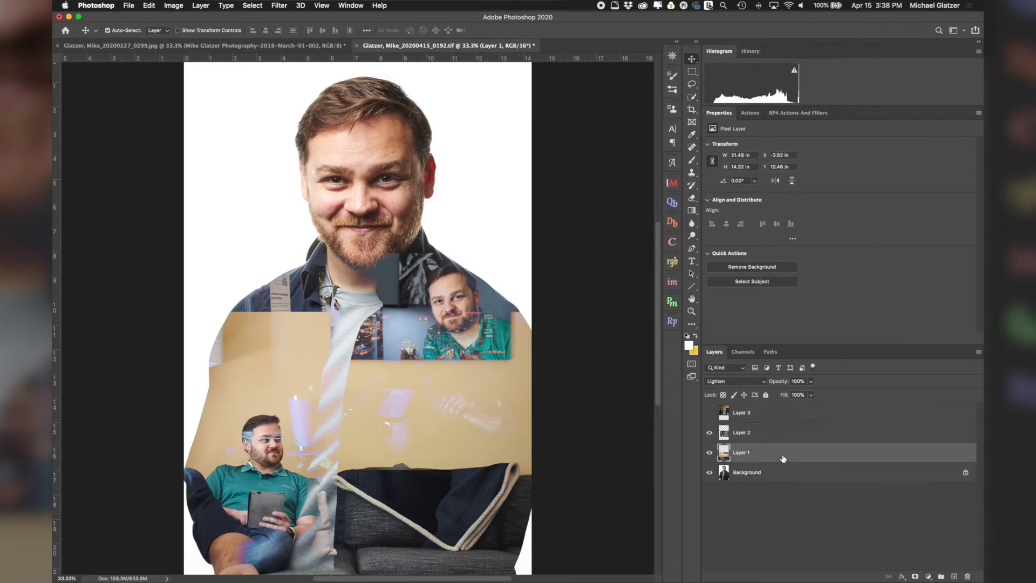
pyautogui.press('cmd+t')
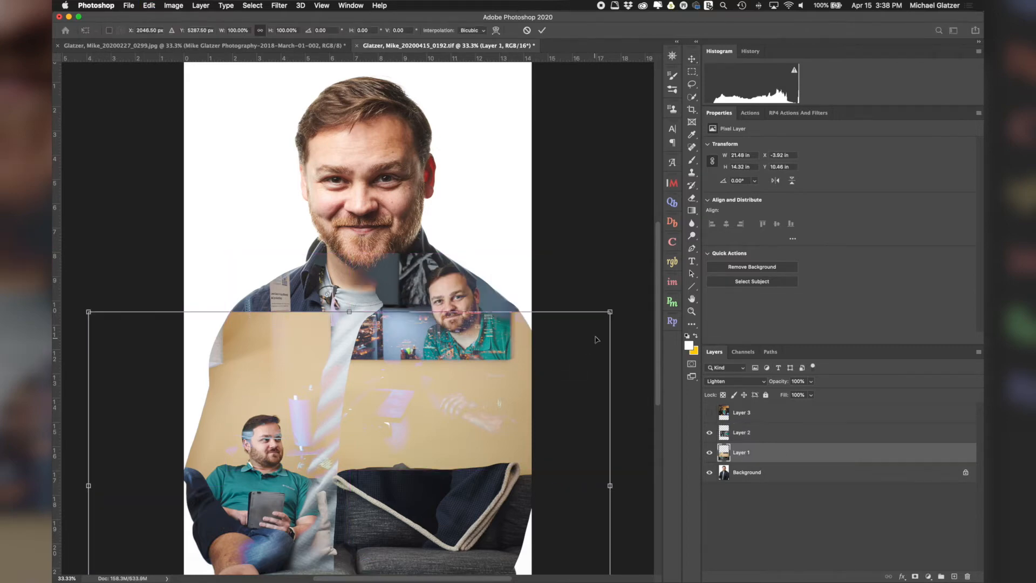
pyautogui.moveTo(610, 312); pyautogui.dragTo(467, 407)
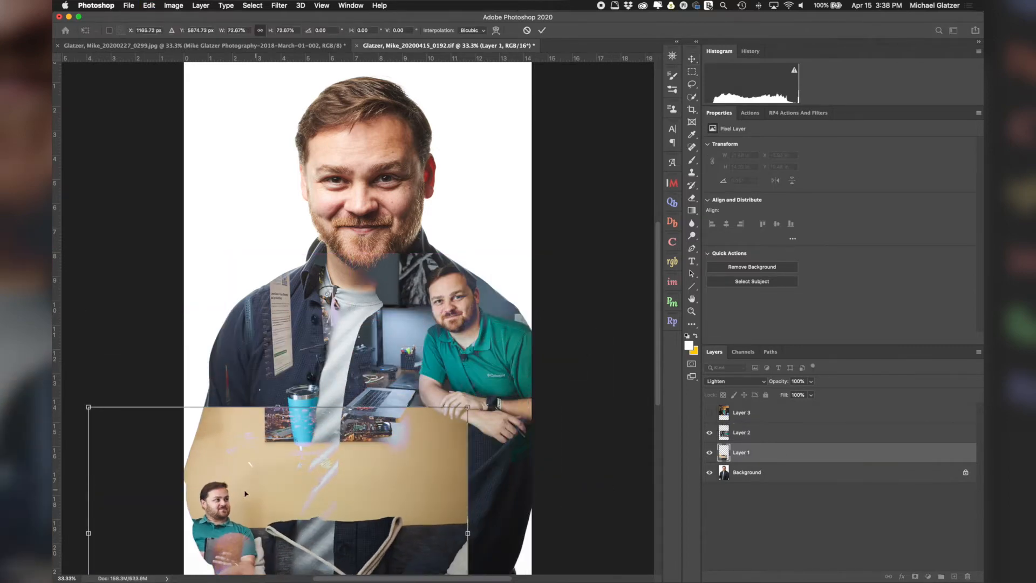
pyautogui.moveTo(257, 489); pyautogui.dragTo(280, 477)
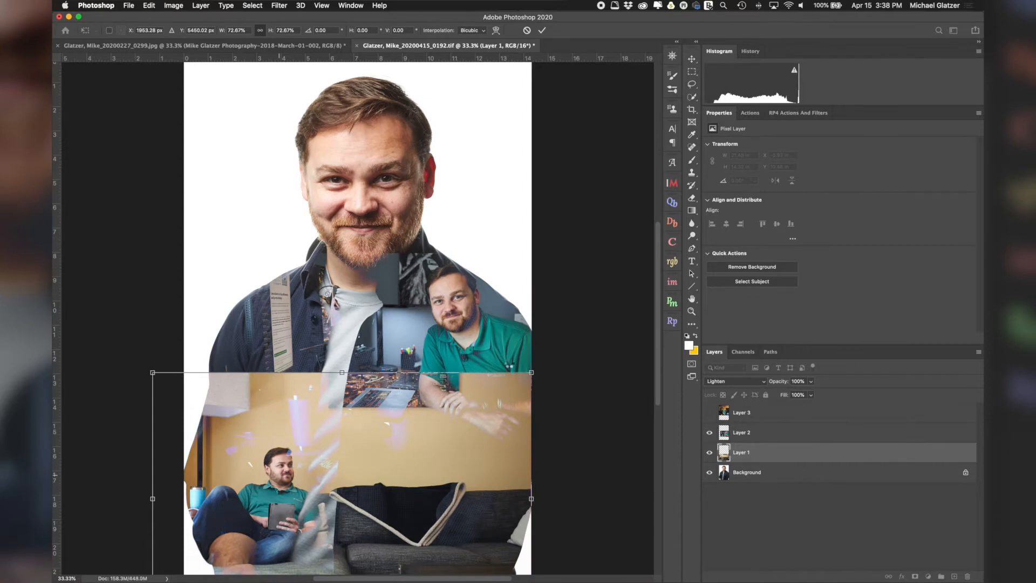
pyautogui.press('Return')
pyautogui.moveTo(776, 434); pyautogui.dragTo(778, 461)
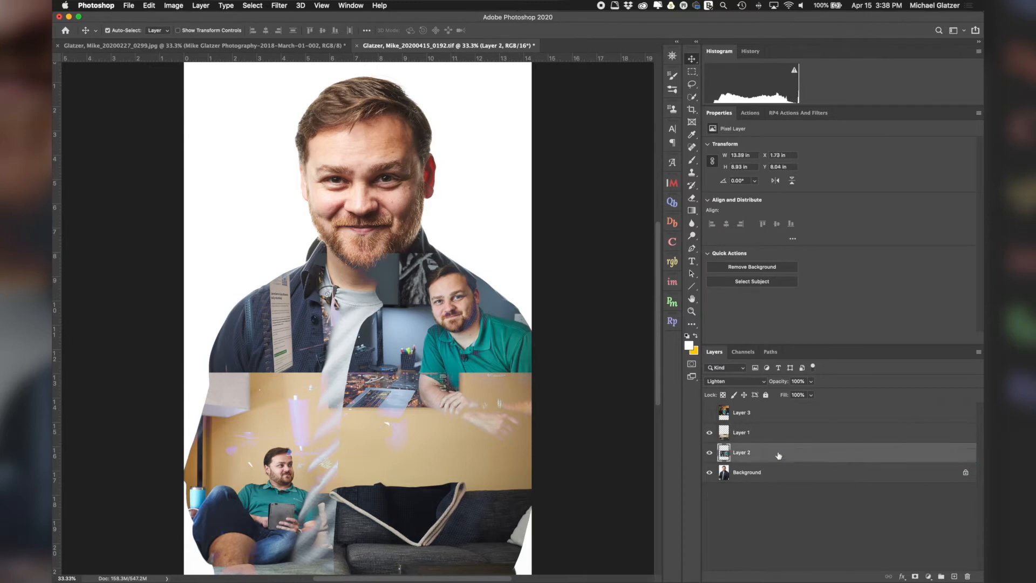
# Step: Show Layer 3 and shift the kitchen photo right and up to about X 1.18 in, Y -0.8 in
pyautogui.click(774, 419)
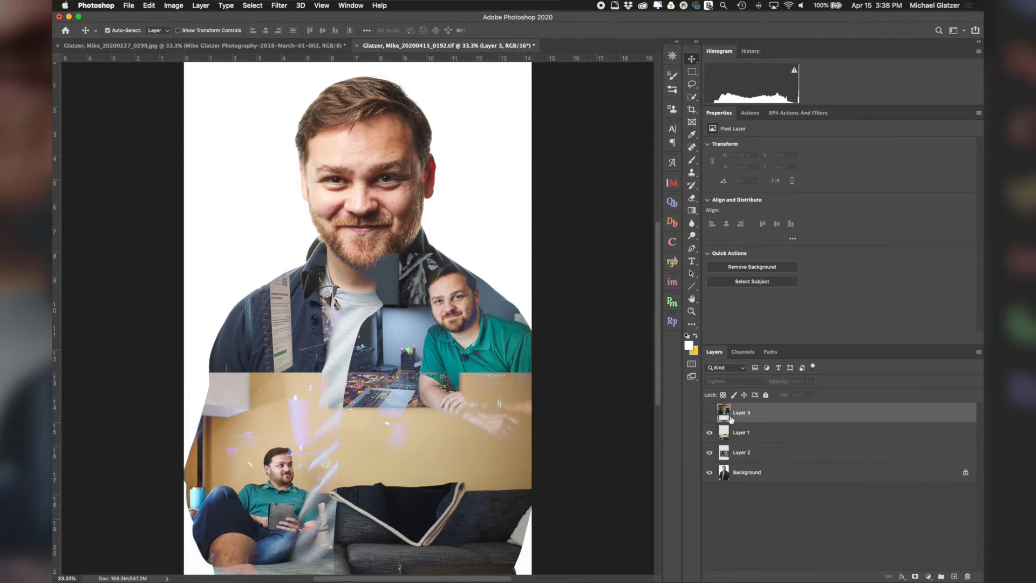
pyautogui.click(710, 413)
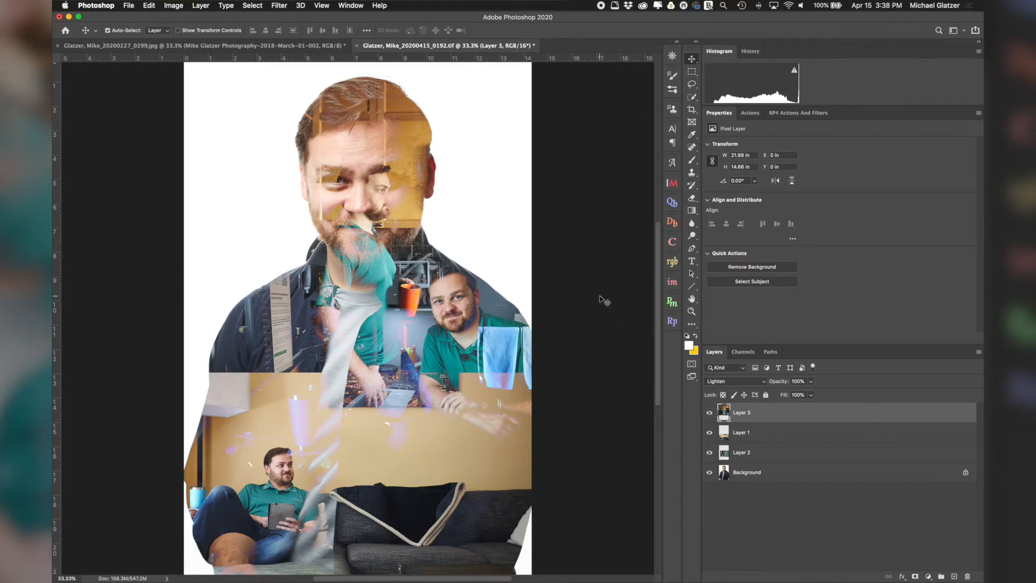
pyautogui.press('super+t')
pyautogui.moveTo(492, 177); pyautogui.dragTo(522, 158)
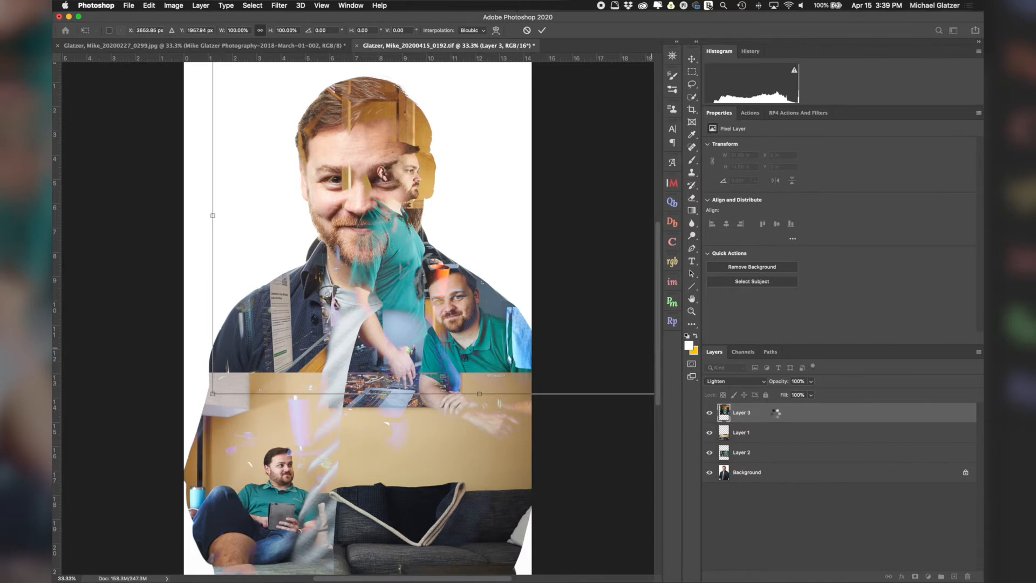
pyautogui.press('Return')
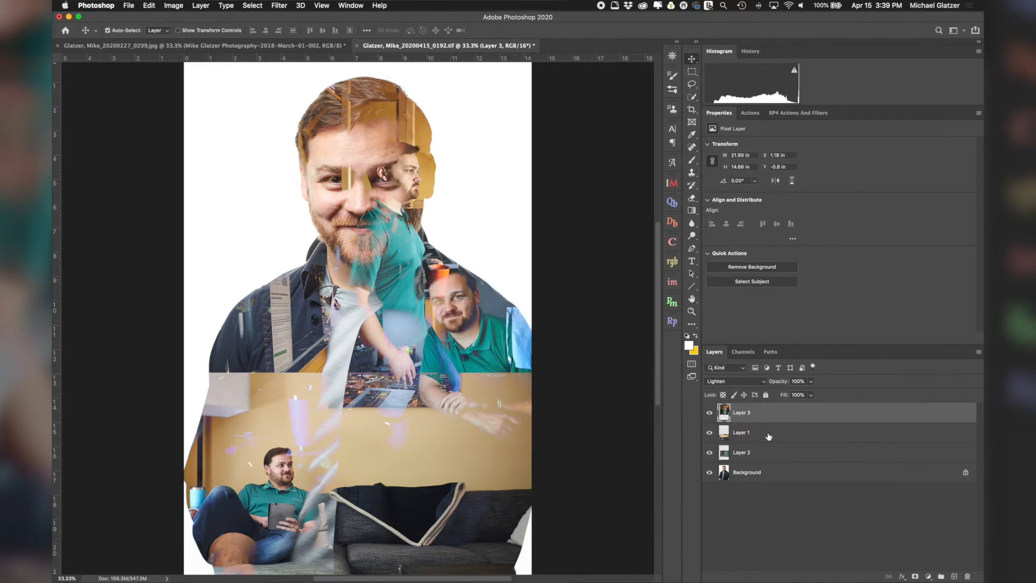
pyautogui.click(768, 434)
pyautogui.moveTo(477, 309); pyautogui.dragTo(463, 373)
pyautogui.click(768, 436)
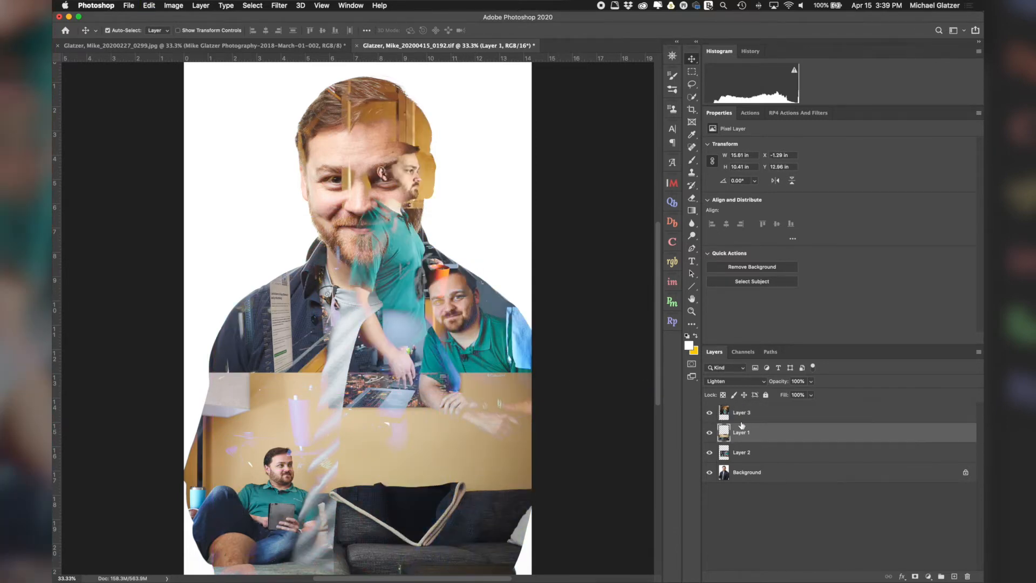
pyautogui.moveTo(467, 317); pyautogui.dragTo(466, 379)
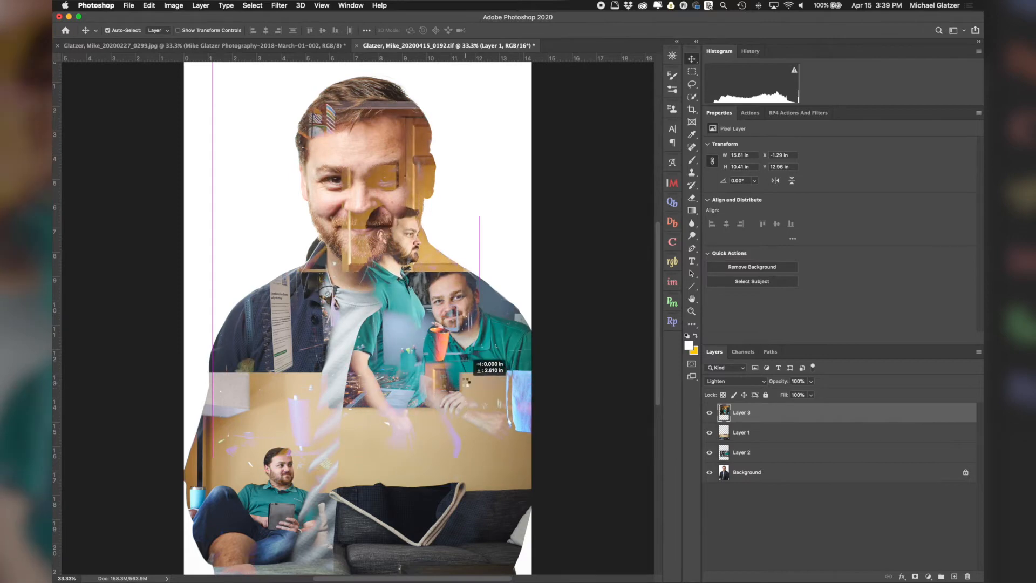
# Step: Using layer visibility to isolate each photo, move Layer 2 down to the lower torso and Layer 1 up across the chest, leaving all layers shown
pyautogui.click(710, 413)
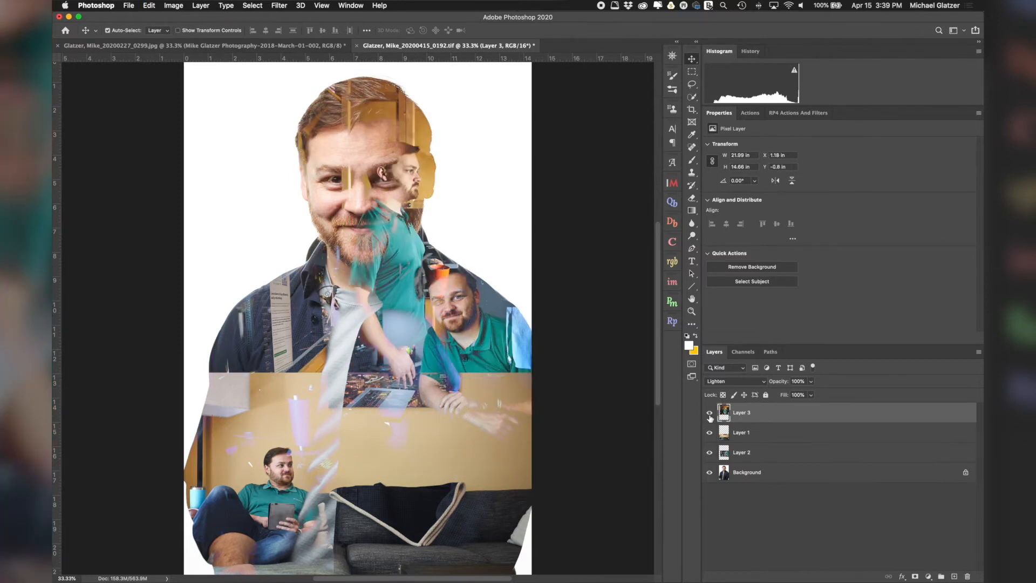
pyautogui.moveTo(423, 292); pyautogui.dragTo(418, 390)
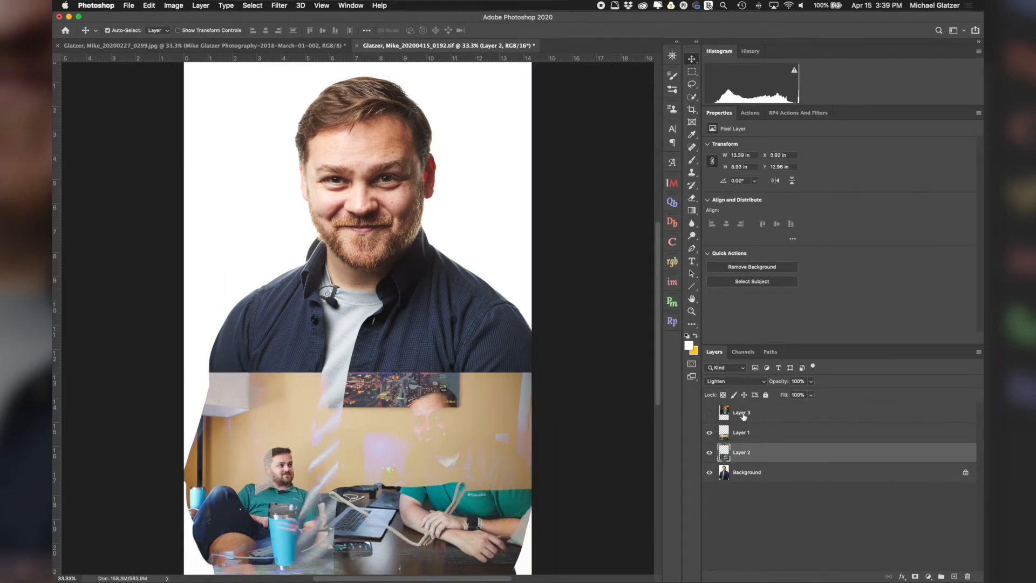
pyautogui.click(709, 452)
pyautogui.moveTo(395, 435); pyautogui.dragTo(398, 290)
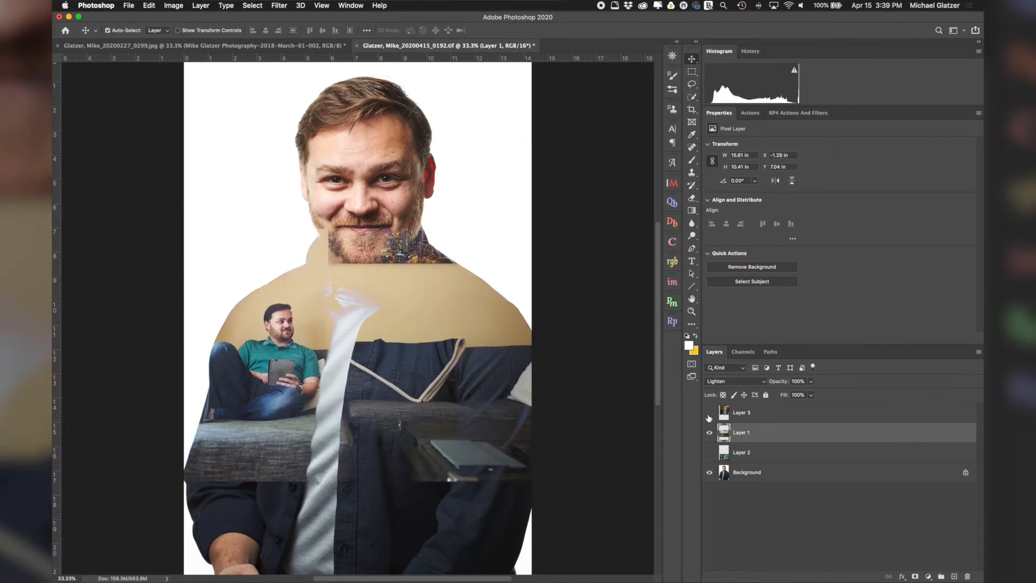
pyautogui.click(709, 413)
pyautogui.click(709, 452)
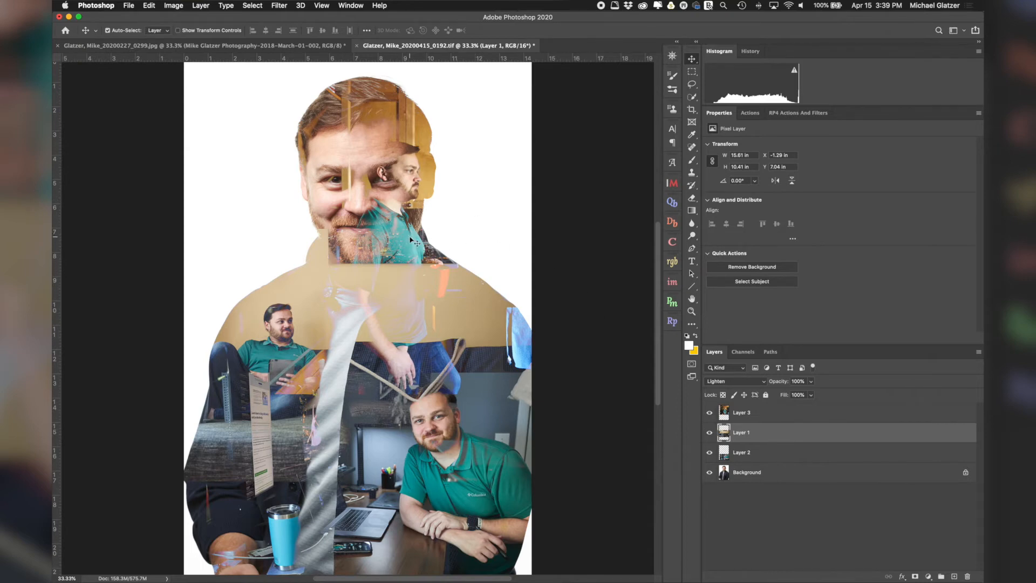
# Step: Lower Layer 2 to about Y 13.86 in and move Layer 3 to about X 1.47 in, Y -2.01 in
pyautogui.click(770, 458)
pyautogui.moveTo(516, 532); pyautogui.dragTo(516, 551)
pyautogui.moveTo(599, 521); pyautogui.dragTo(599, 521)
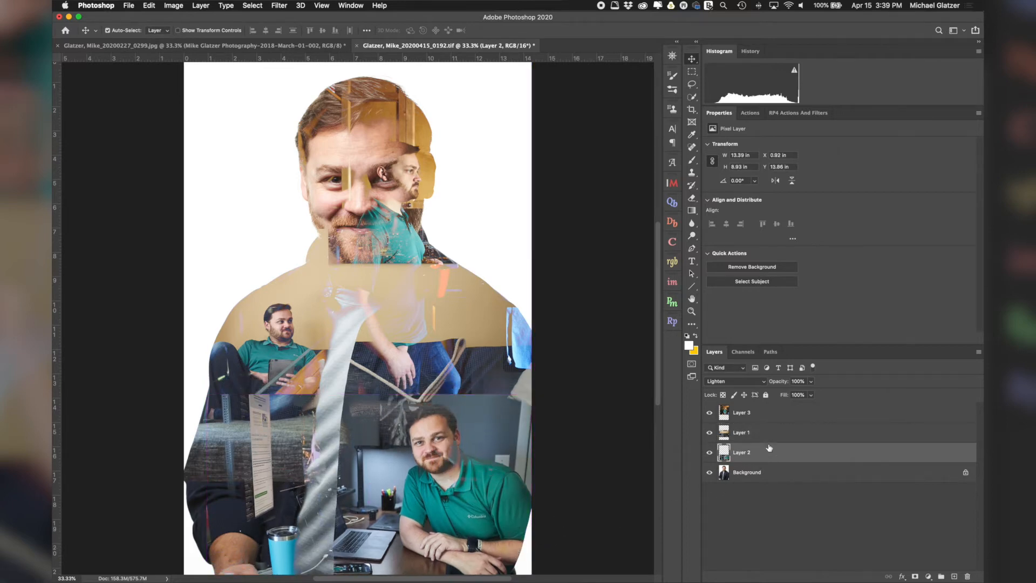
pyautogui.click(774, 435)
pyautogui.moveTo(250, 325); pyautogui.dragTo(258, 300)
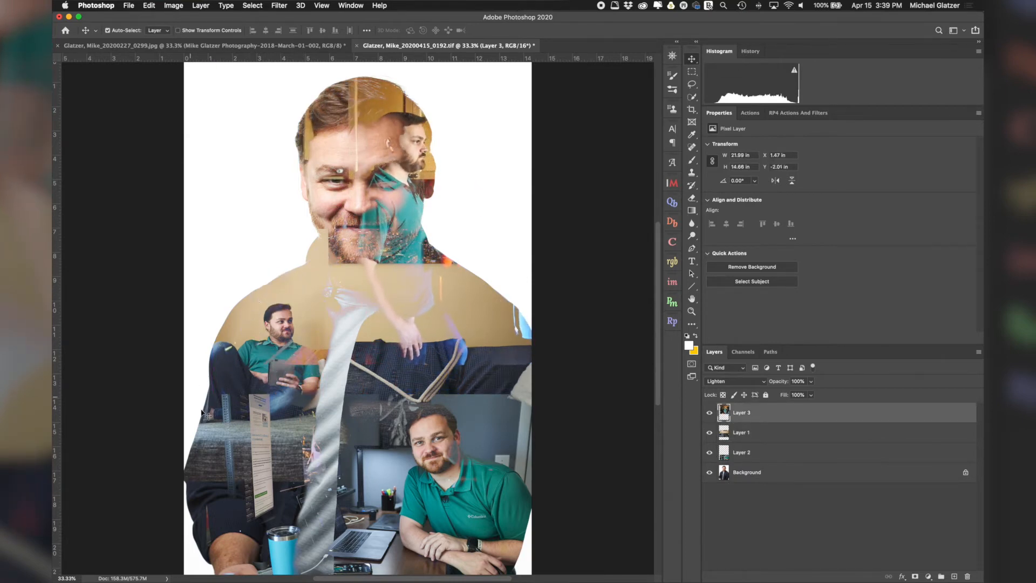
# Step: Move Layer 1 straight down about 0.67 in and toggle Layer 3's visibility to check the composite
pyautogui.moveTo(210, 417)
pyautogui.mouseDown()
pyautogui.moveTo(216, 438)
pyautogui.moveTo(208, 434)
pyautogui.mouseUp()
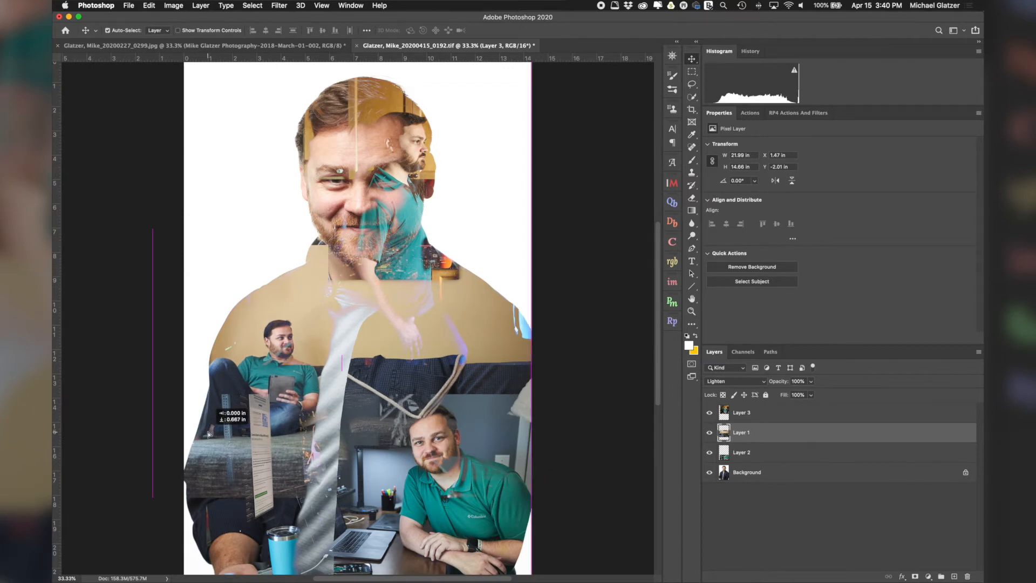
pyautogui.moveTo(208, 434); pyautogui.dragTo(209, 434)
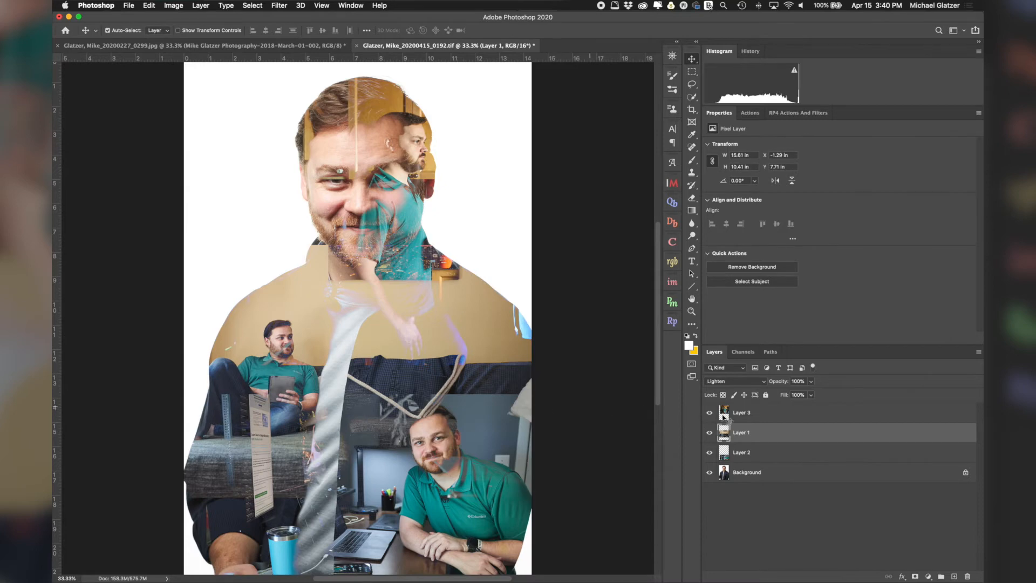
pyautogui.click(770, 419)
pyautogui.click(710, 414)
pyautogui.click(710, 415)
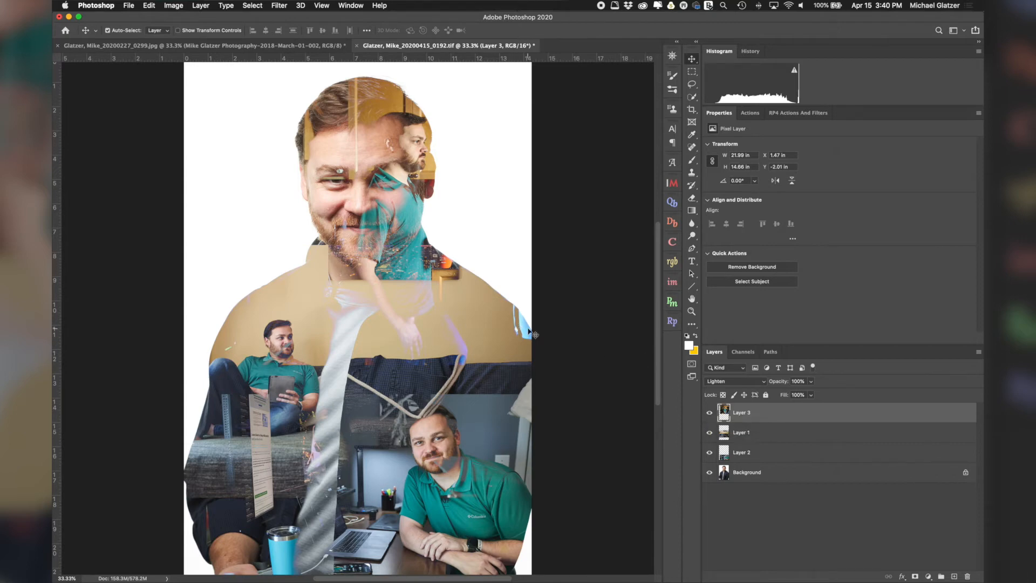
# Step: Add a white layer mask to each of Layers 1, 2 and 3
pyautogui.click(783, 434)
pyautogui.click(915, 576)
pyautogui.hotkey('alt', '[')
pyautogui.click(915, 576)
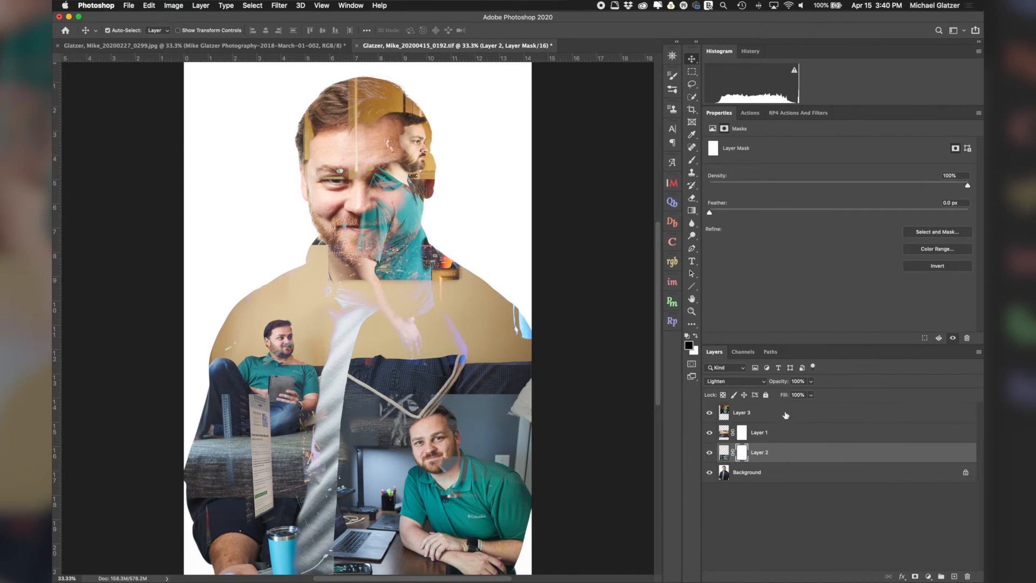
pyautogui.hotkey('alt', ']')
pyautogui.hotkey('alt', ']')
pyautogui.click(915, 576)
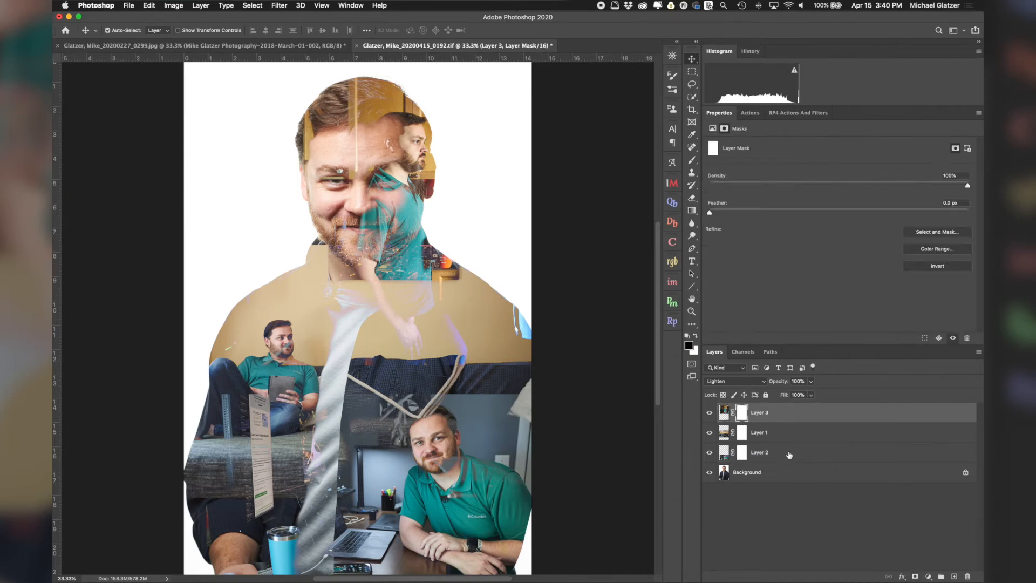
# Step: Paint black with a large soft brush on Layer 1's mask to hide the photo's upper edge around the beard, neck and shoulders
pyautogui.click(789, 453)
pyautogui.click(789, 434)
pyautogui.press('b')
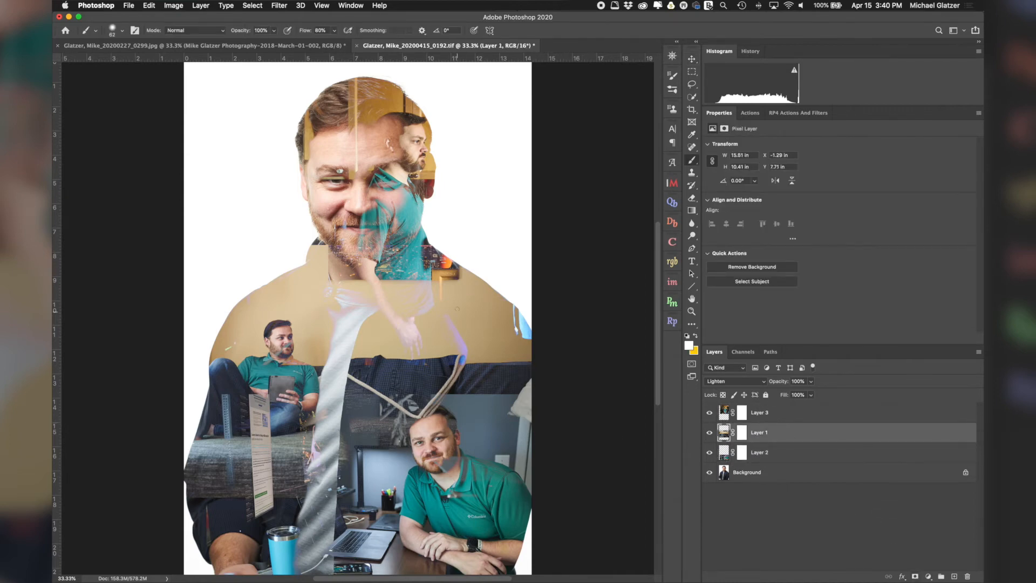
pyautogui.press('d')
pyautogui.moveTo(397, 250); pyautogui.dragTo(434, 250)
pyautogui.moveTo(348, 237)
pyautogui.keyDown('ctrl'); pyautogui.keyDown('alt'); pyautogui.mouseDown()
pyautogui.moveTo(378, 238)
pyautogui.moveTo(301, 232)
pyautogui.mouseUp(); pyautogui.keyUp('alt'); pyautogui.keyUp('ctrl')
pyautogui.press('super+z')
pyautogui.click(742, 432)
pyautogui.moveTo(472, 270)
pyautogui.mouseDown()
pyautogui.moveTo(402, 280)
pyautogui.moveTo(302, 234)
pyautogui.mouseUp()
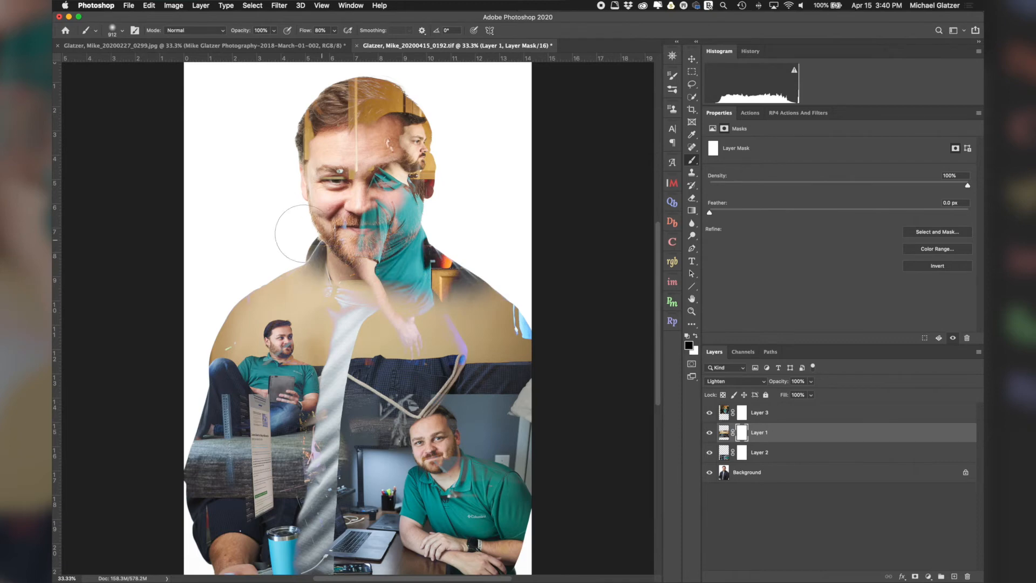
pyautogui.moveTo(347, 208); pyautogui.dragTo(434, 215)
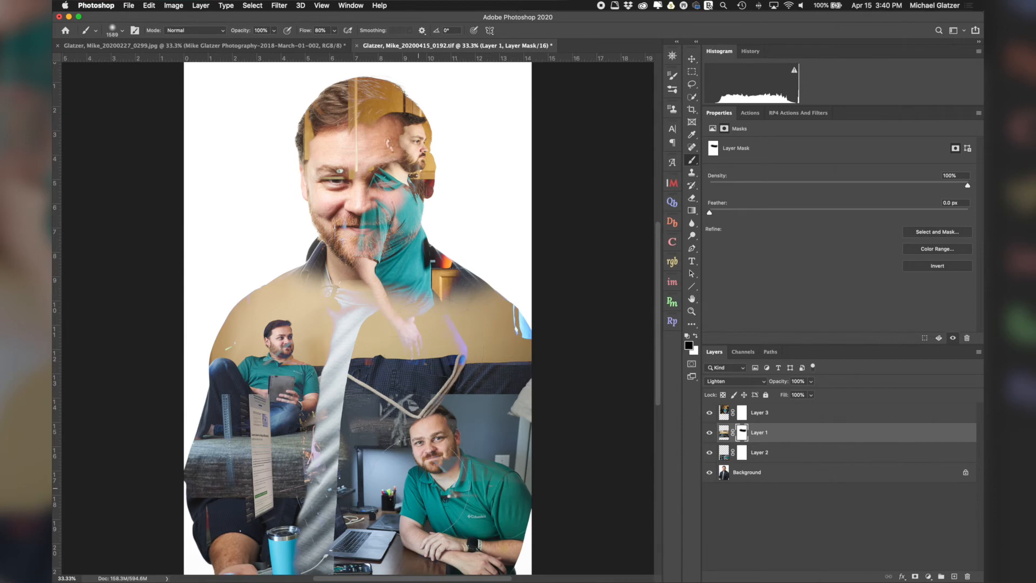
# Step: Paint black on Layer 1's mask at the silhouette's lower left, and paint black on Layer 2 to soften its upper edge
pyautogui.moveTo(206, 521)
pyautogui.mouseDown()
pyautogui.moveTo(285, 529)
pyautogui.moveTo(216, 502)
pyautogui.moveTo(254, 510)
pyautogui.mouseUp()
pyautogui.click(796, 456)
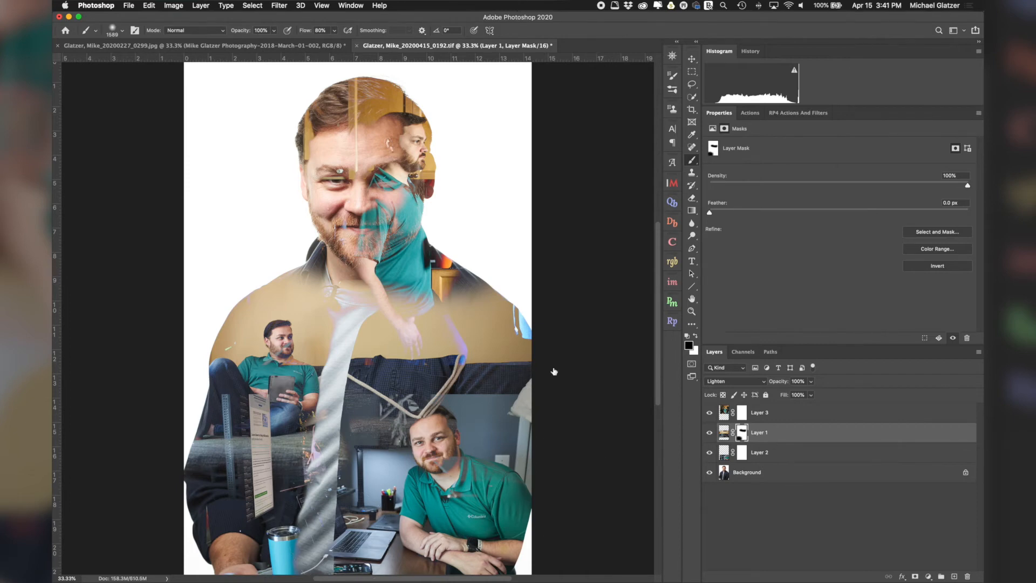
pyautogui.moveTo(472, 348); pyautogui.dragTo(442, 344)
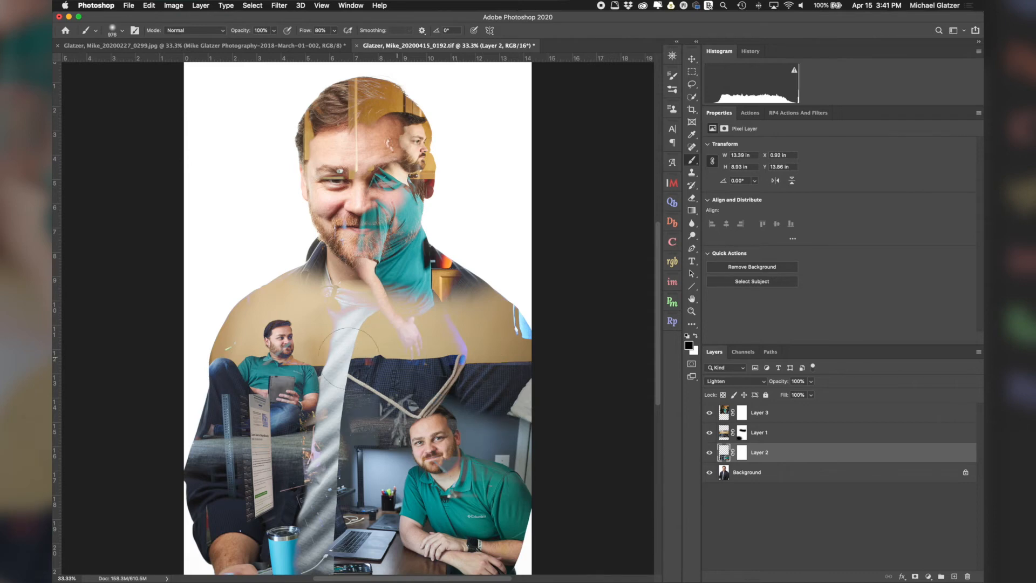
pyautogui.moveTo(568, 358)
pyautogui.mouseDown()
pyautogui.moveTo(529, 388)
pyautogui.moveTo(553, 397)
pyautogui.mouseUp()
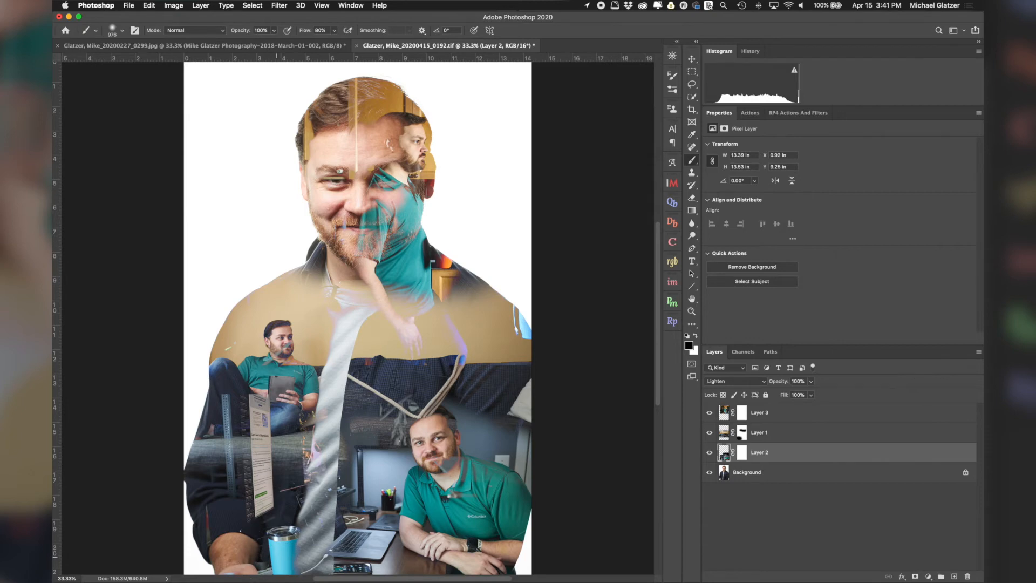
# Step: Try painting black over the blue cup on Layer 2, and over the shoulder's blue highlight on Layers 2 and 1
pyautogui.moveTo(276, 547); pyautogui.dragTo(283, 547)
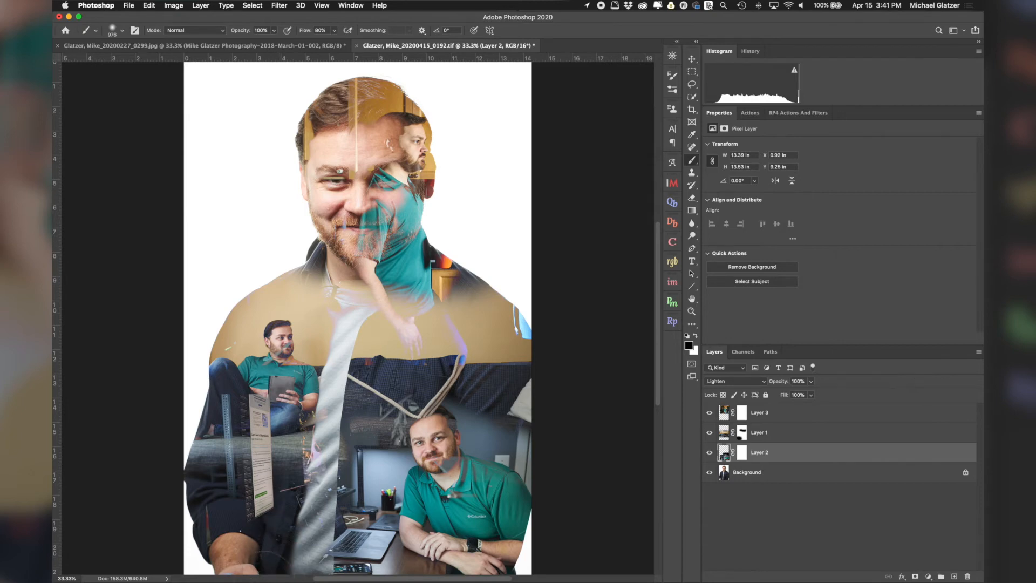
pyautogui.moveTo(272, 558); pyautogui.dragTo(291, 539)
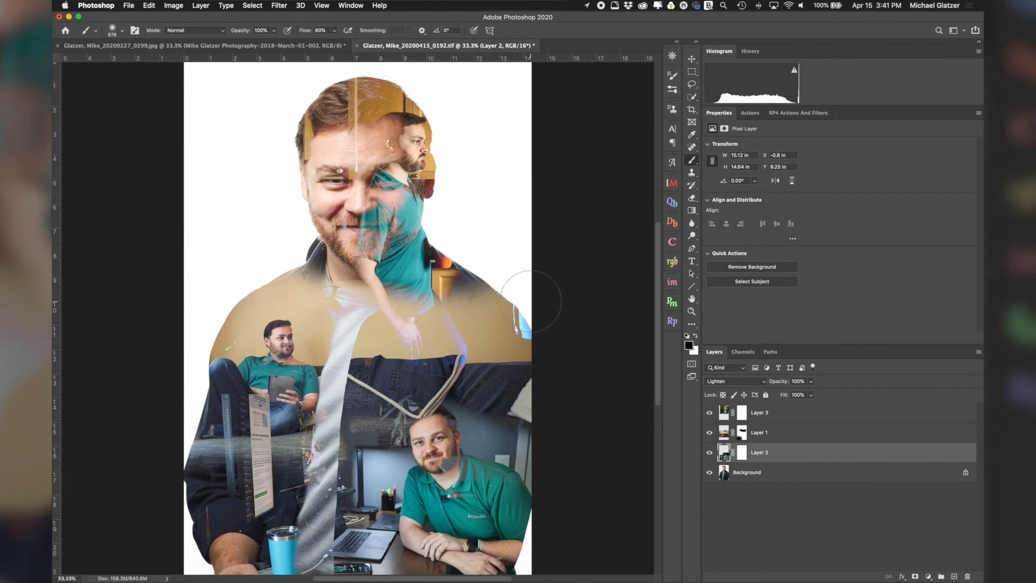
pyautogui.moveTo(530, 302); pyautogui.dragTo(535, 312)
pyautogui.click(800, 436)
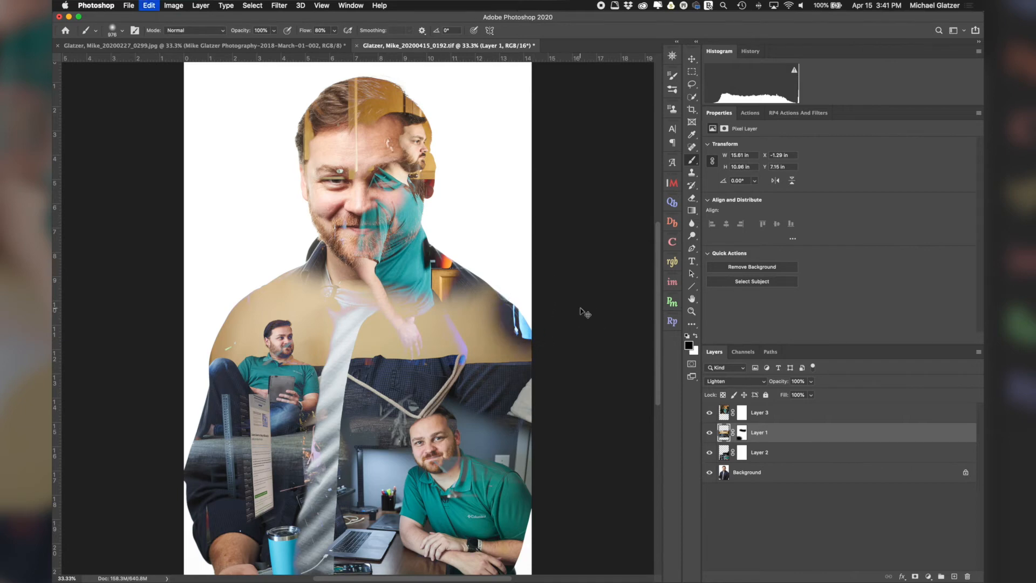
# Step: Paint black on Layer 3's mask to hide the blue highlight at the right edge of the shoulder
pyautogui.click(782, 413)
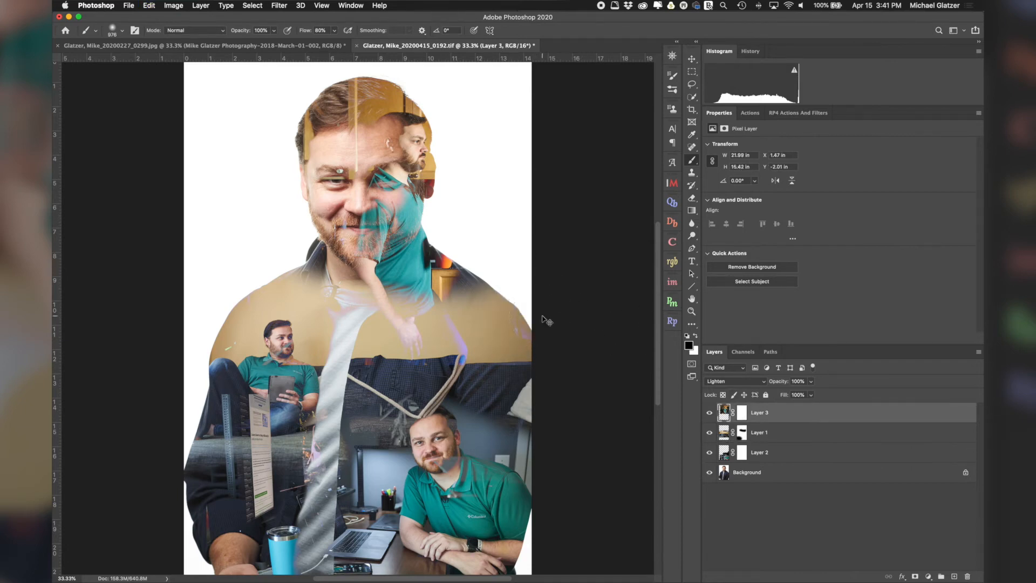
pyautogui.click(745, 413)
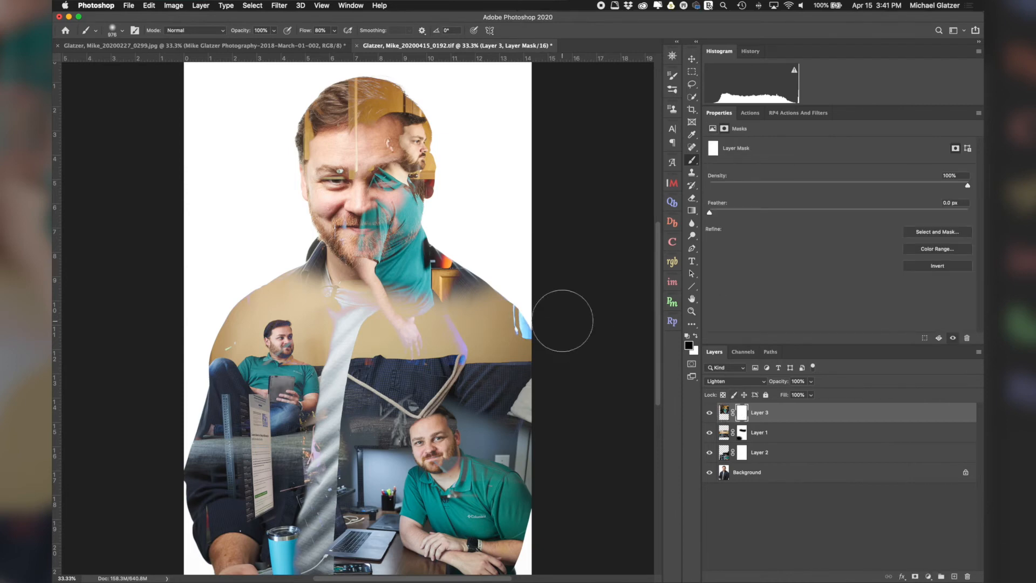
pyautogui.moveTo(536, 317)
pyautogui.mouseDown()
pyautogui.moveTo(545, 296)
pyautogui.moveTo(545, 308)
pyautogui.moveTo(532, 302)
pyautogui.mouseUp()
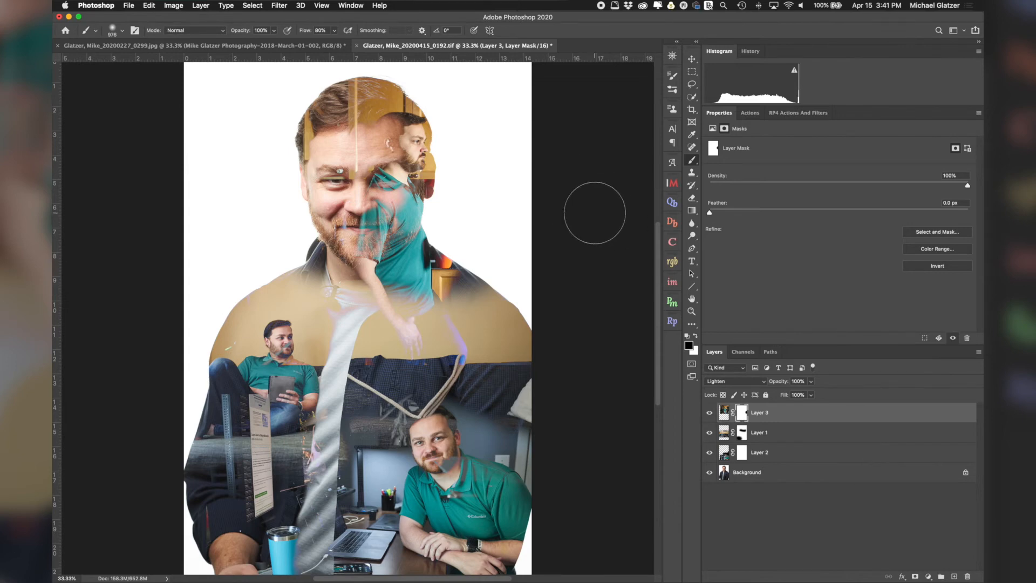
# Step: Move Layer 1, the sofa photo, to about X -1.05 in, Y 7.11 in
pyautogui.click(808, 434)
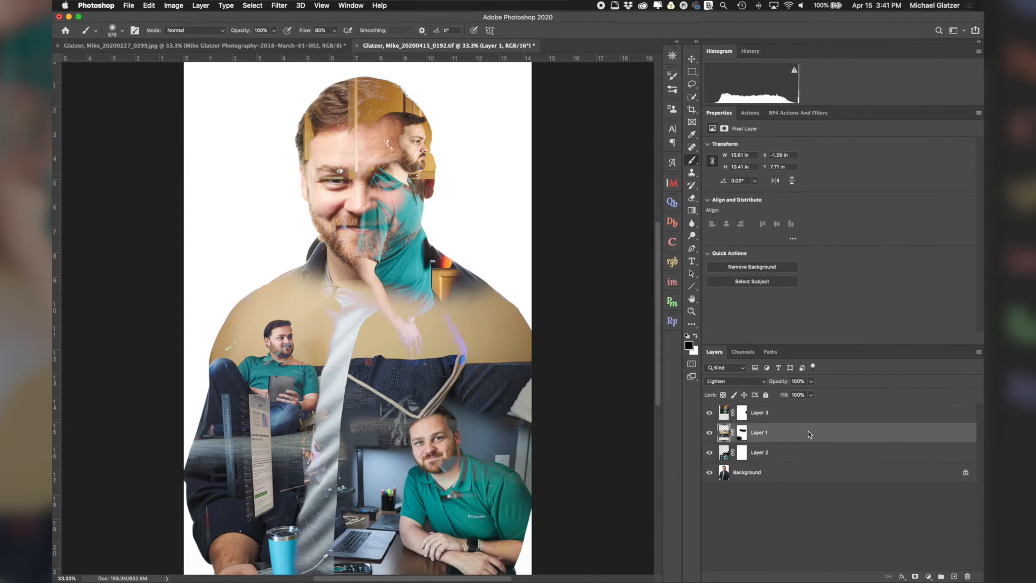
pyautogui.doubleClick(808, 431)
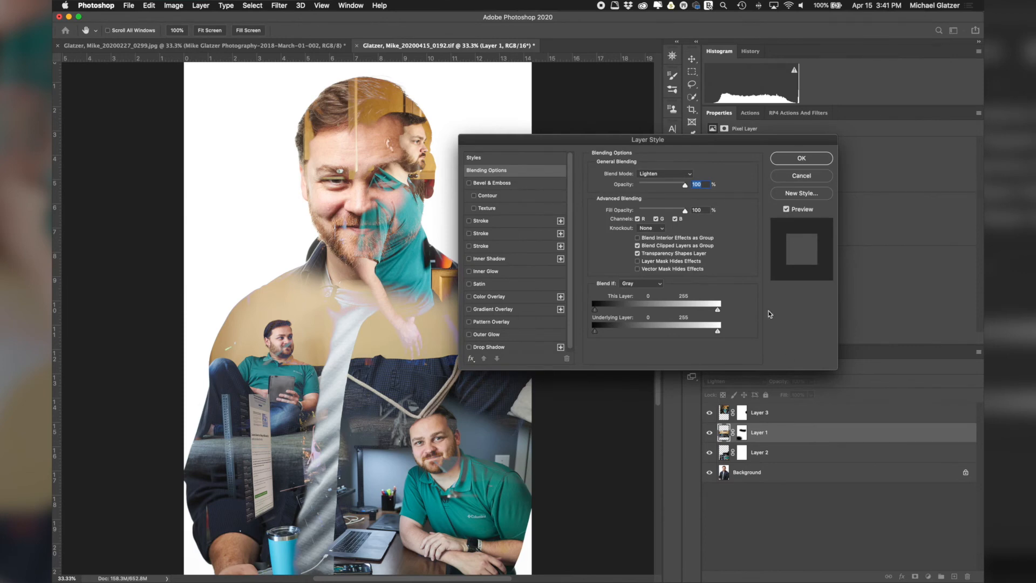
pyautogui.press('Return')
pyautogui.press('v')
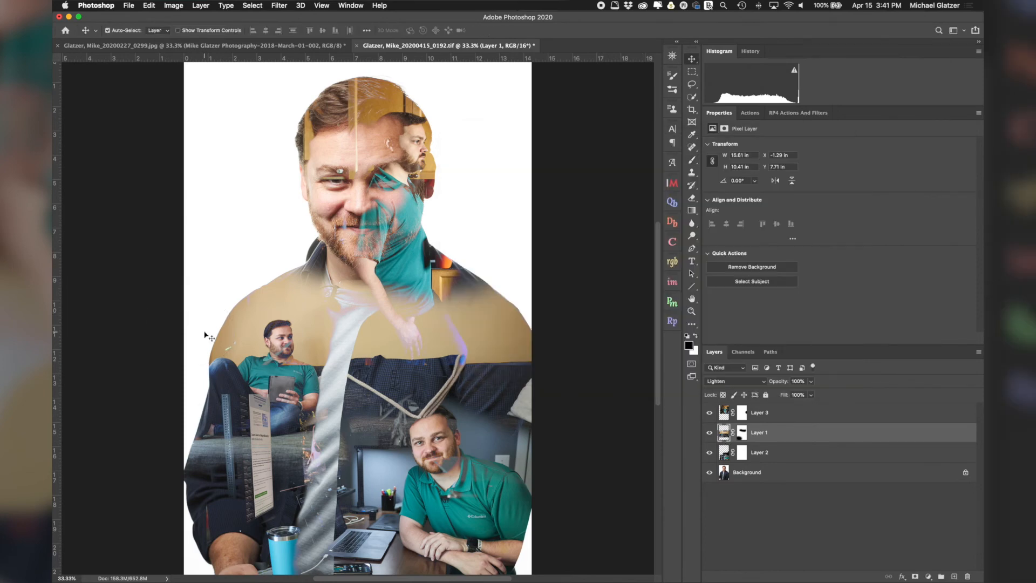
pyautogui.click(233, 333)
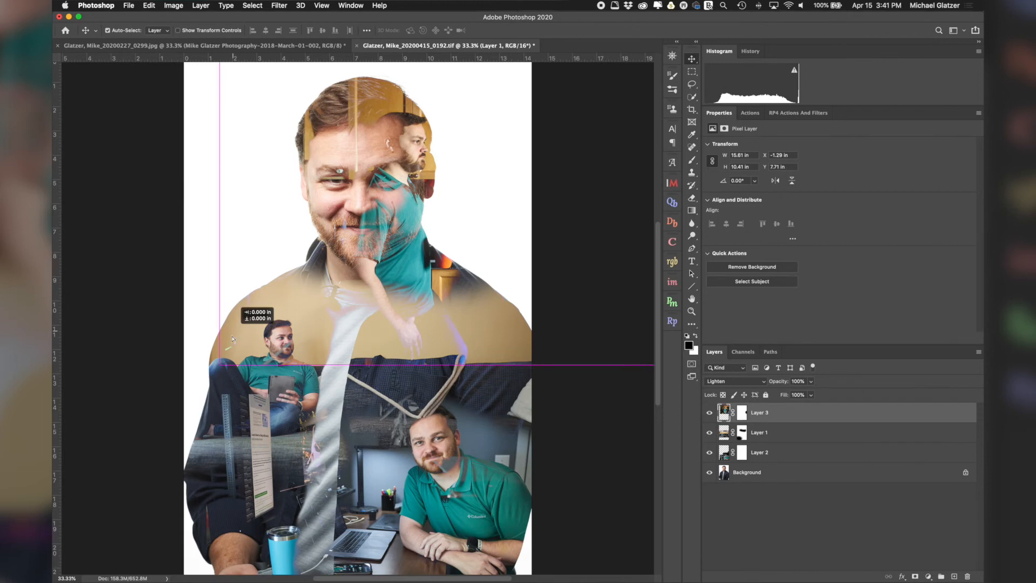
pyautogui.moveTo(224, 390); pyautogui.dragTo(223, 377)
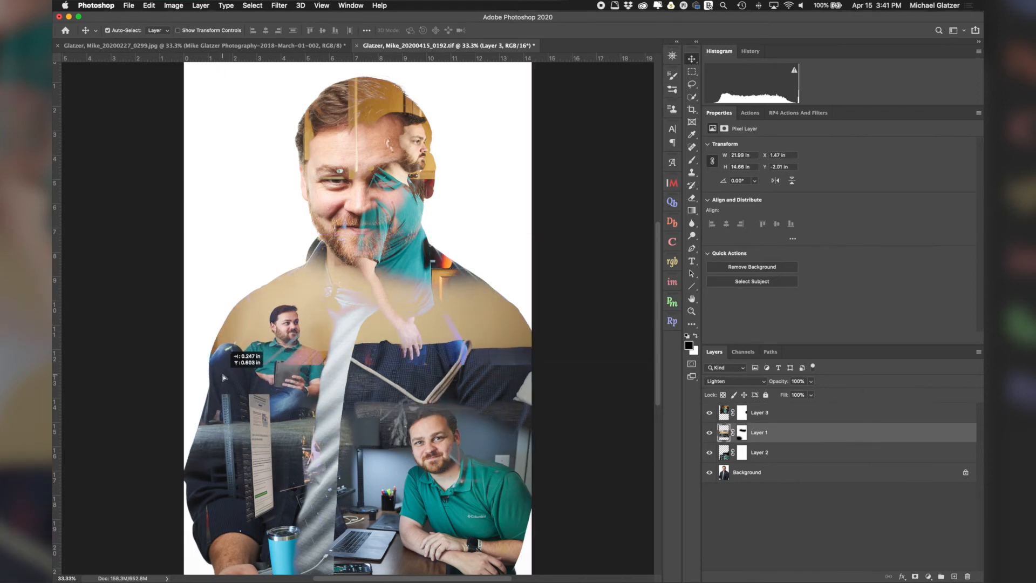
pyautogui.moveTo(222, 377); pyautogui.dragTo(222, 377)
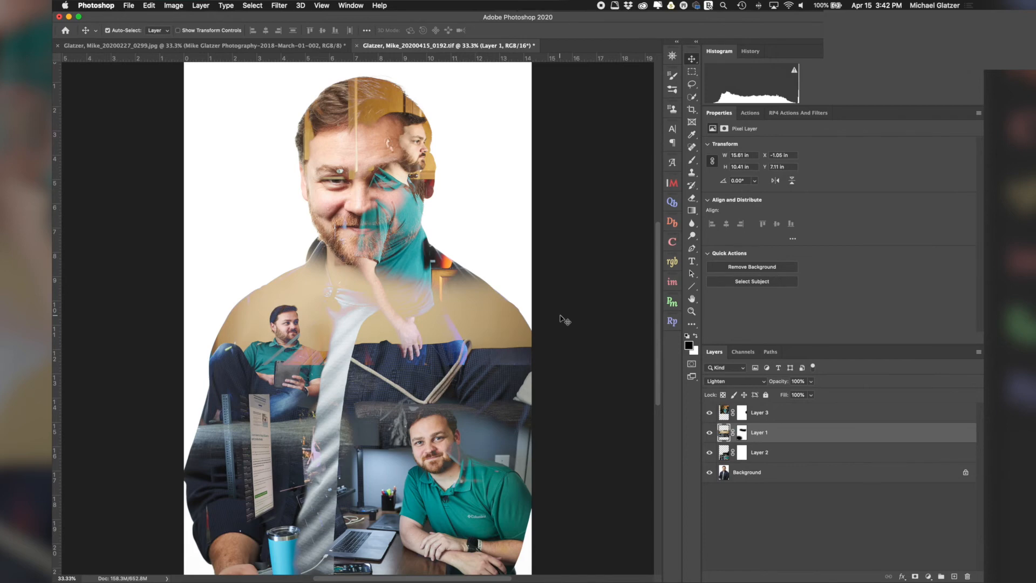
# Step: Move Layer 3 straight up about 0.34 in so the profile face sits higher in the portrait's head
pyautogui.click(801, 421)
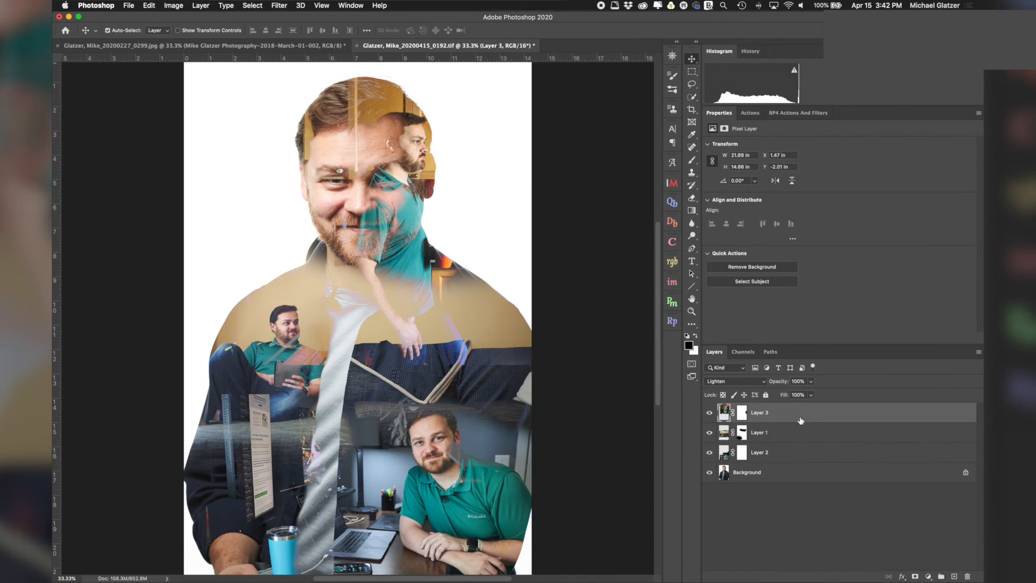
pyautogui.moveTo(399, 131); pyautogui.dragTo(401, 128)
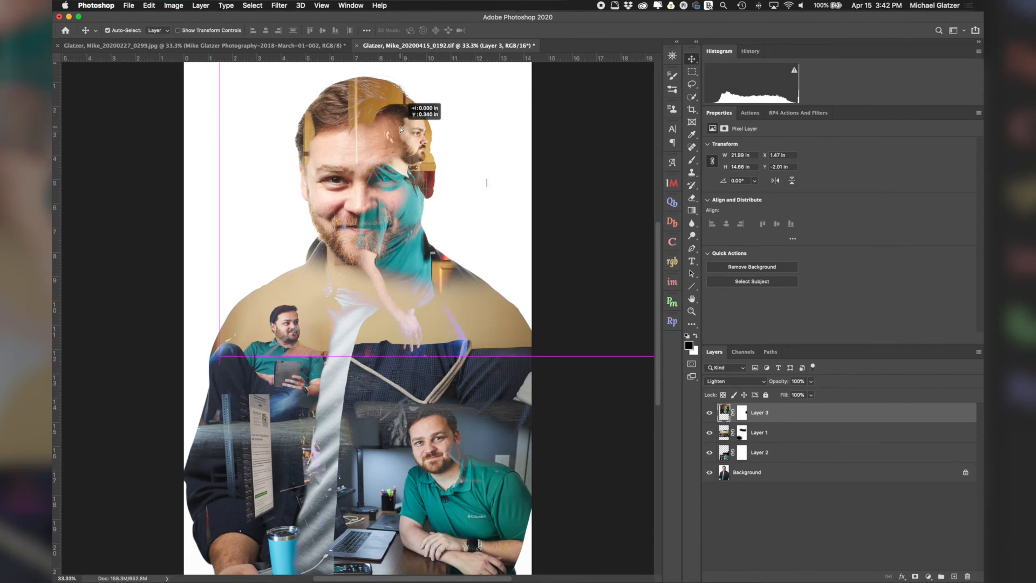
pyautogui.moveTo(406, 131); pyautogui.dragTo(405, 130)
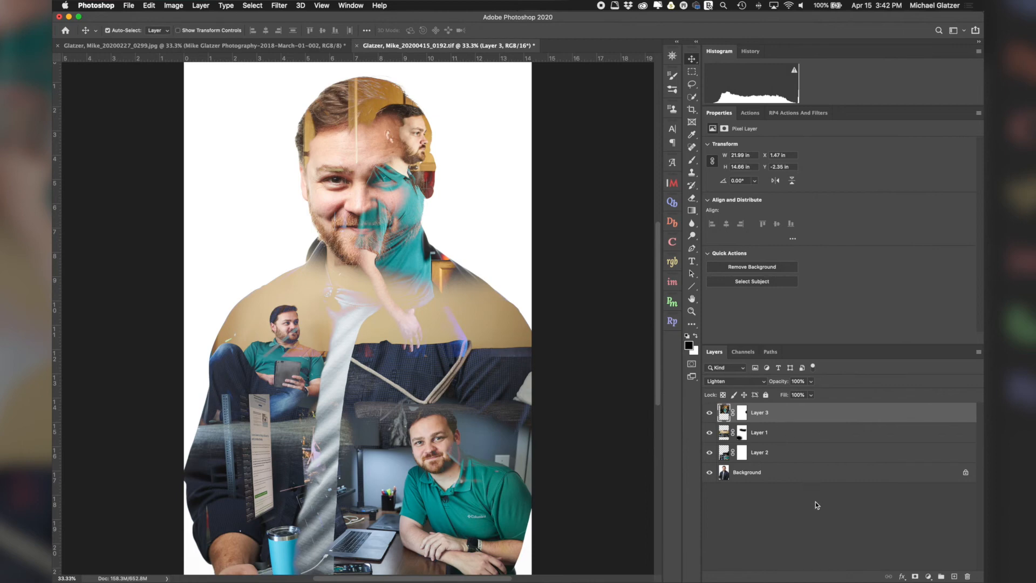
# Step: Save the composite as a layered TIFF in the Capture folder, ending the file name in Merge and accepting the TIFF options
pyautogui.click(131, 6)
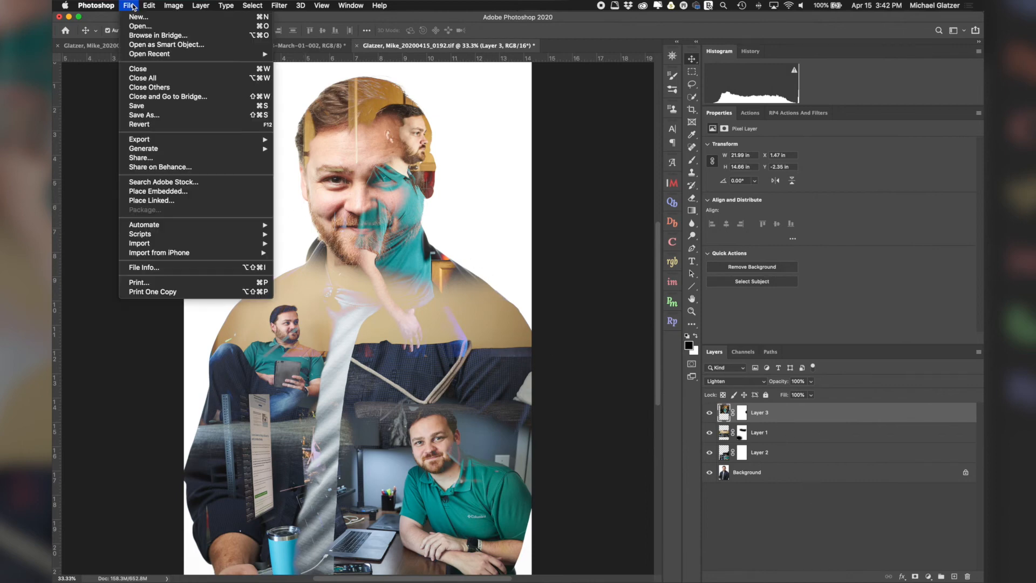
pyautogui.click(163, 115)
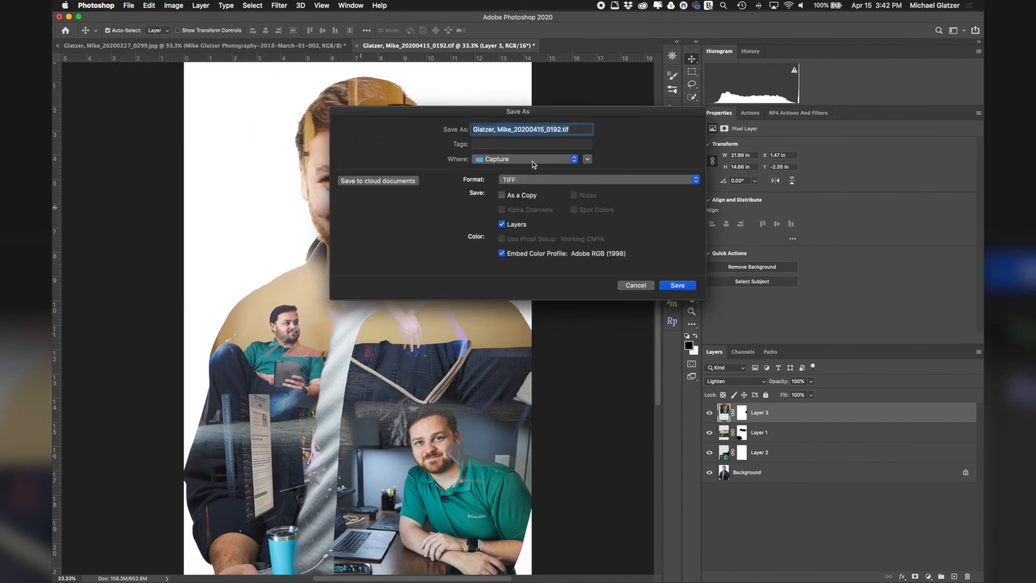
pyautogui.click(553, 128)
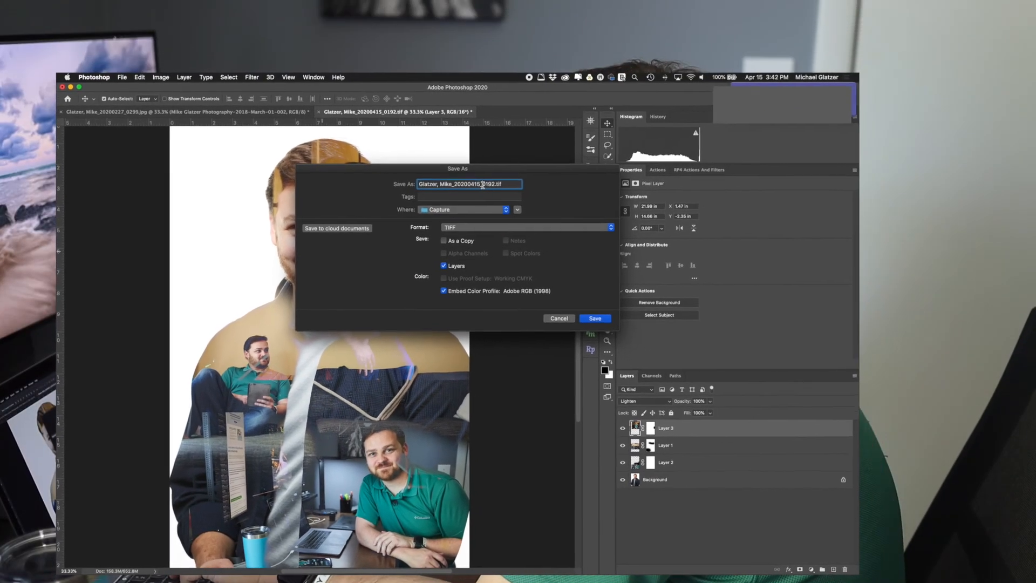
pyautogui.press('BackSpace')
pyautogui.press('BackSpace')
pyautogui.press('BackSpace')
pyautogui.press('BackSpace')
pyautogui.write('Meerge')
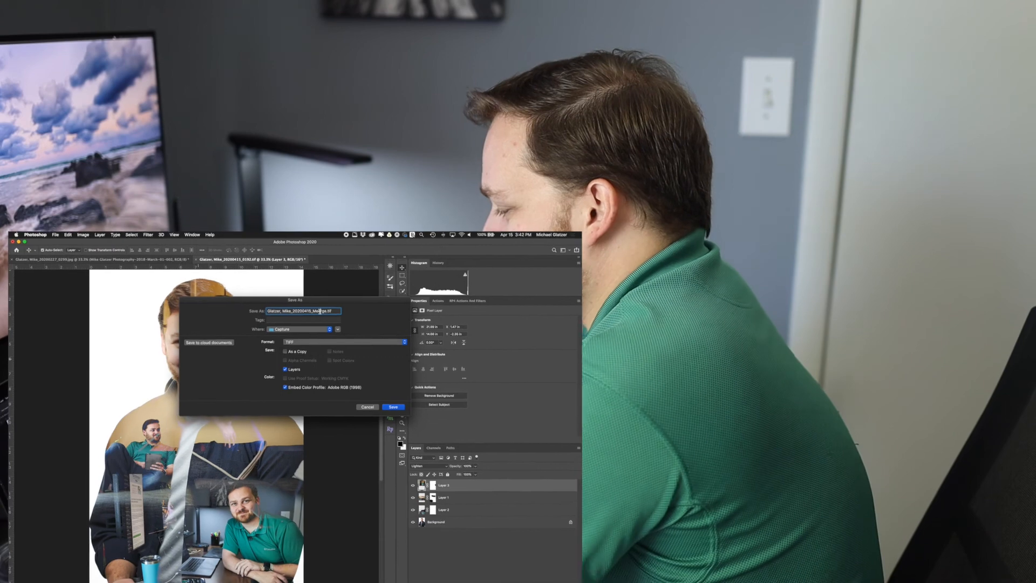
pyautogui.click(376, 413)
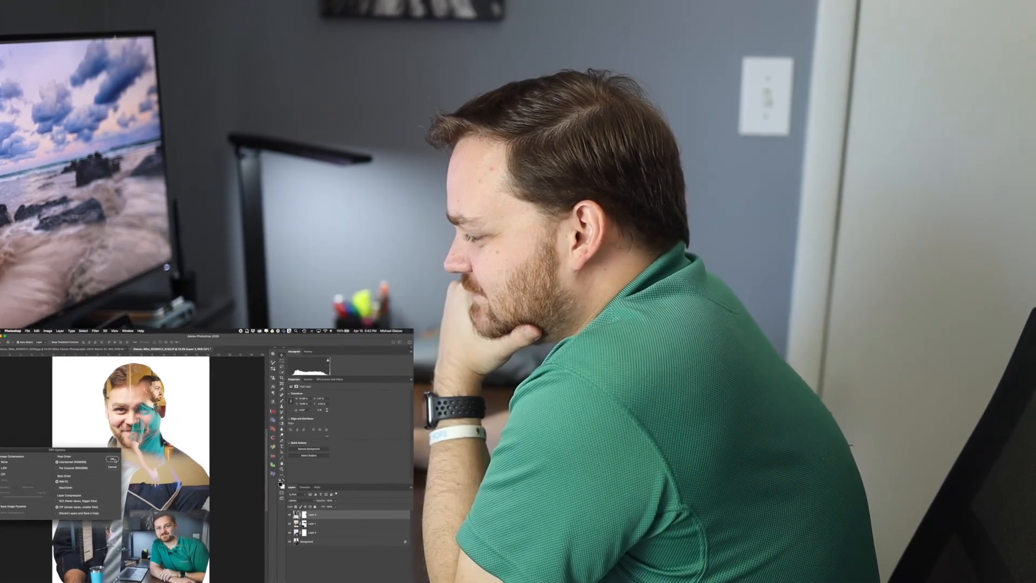
pyautogui.click(108, 463)
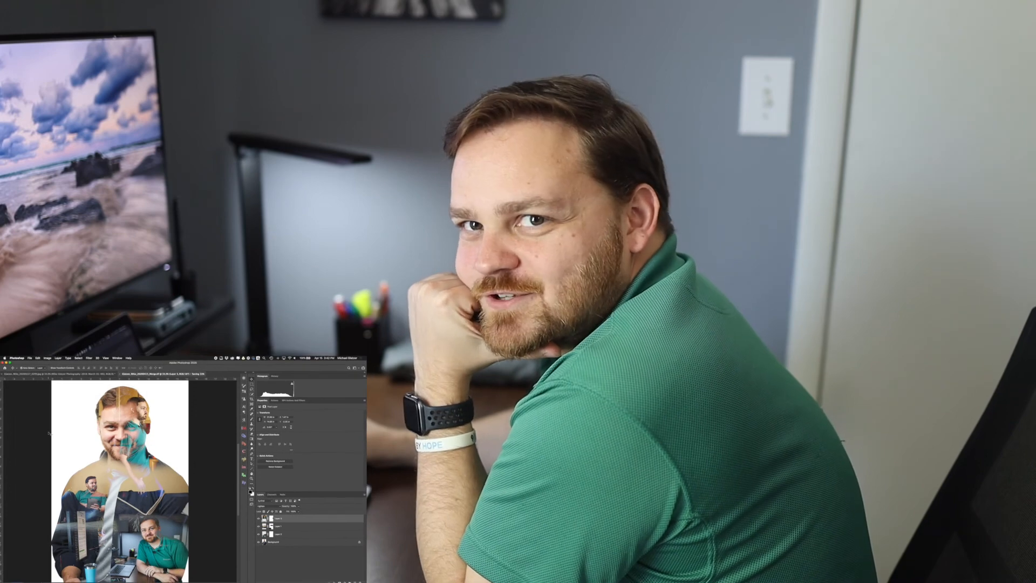